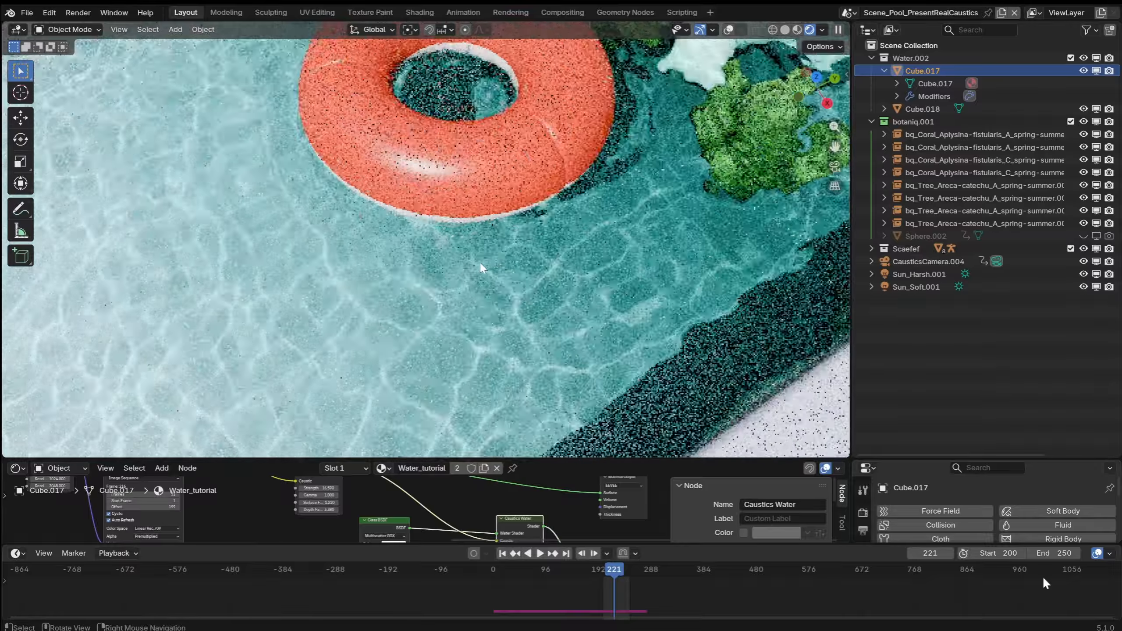
# Step: Try linking the Glass BSDF straight to the Material Output's surface, bypassing the Caustics Water node, and undo the link
pyautogui.scroll(-2, 487, 267)
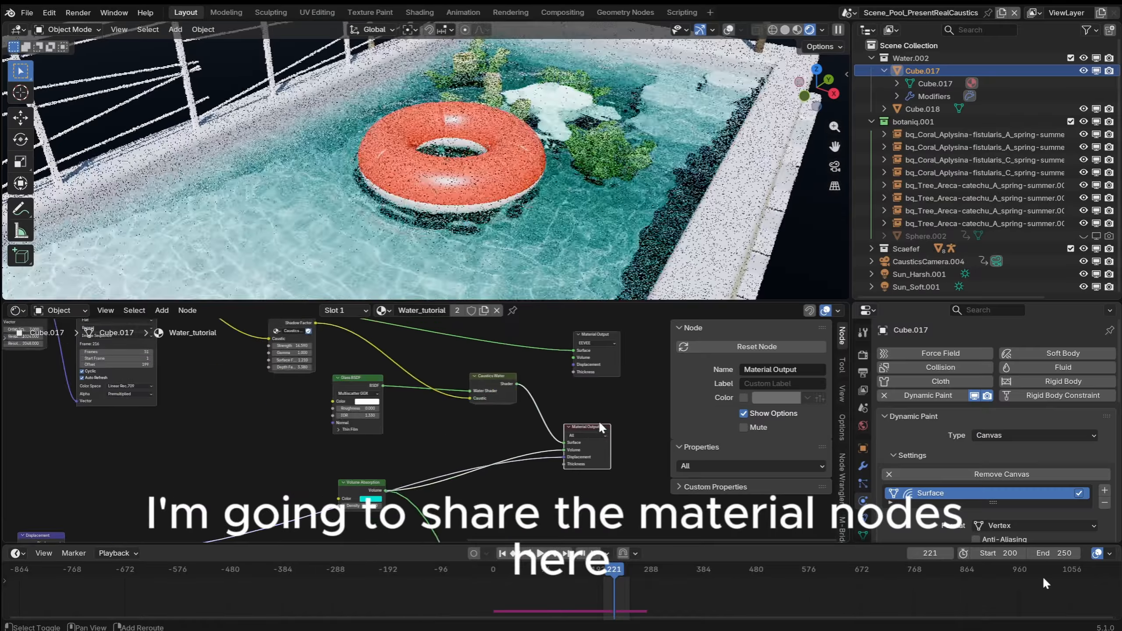
pyautogui.scroll(3, 439, 396)
pyautogui.keyDown('shift'); pyautogui.moveTo(362, 389); pyautogui.dragTo(459, 453, button='middle'); pyautogui.keyUp('shift')
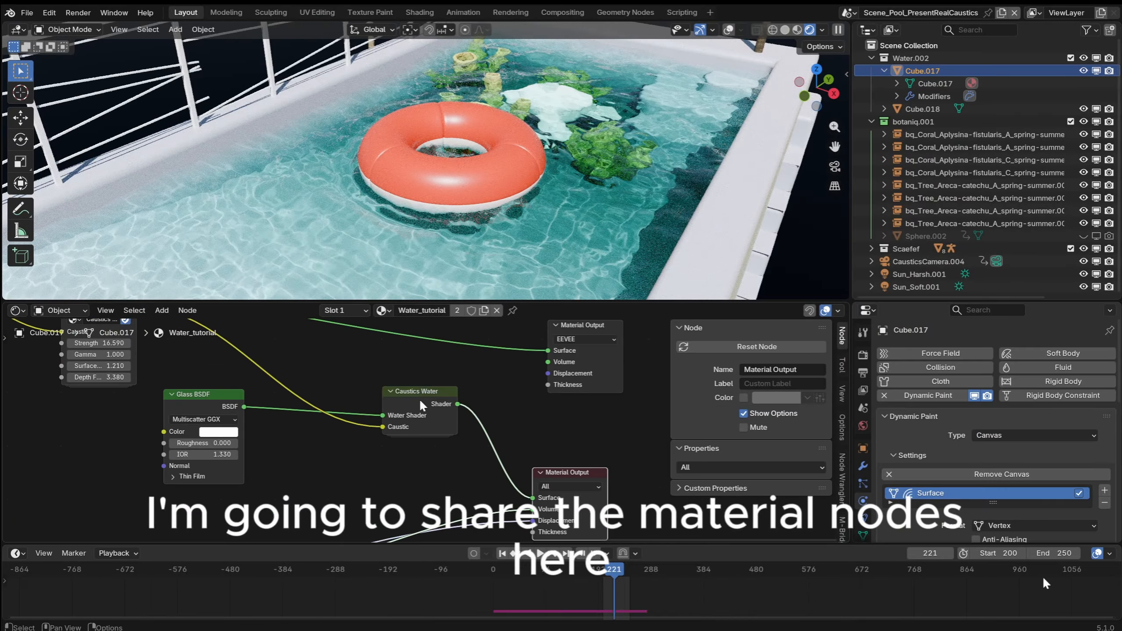
pyautogui.click(419, 399)
pyautogui.moveTo(323, 411); pyautogui.dragTo(370, 407, button='middle')
pyautogui.moveTo(583, 488); pyautogui.dragTo(584, 490)
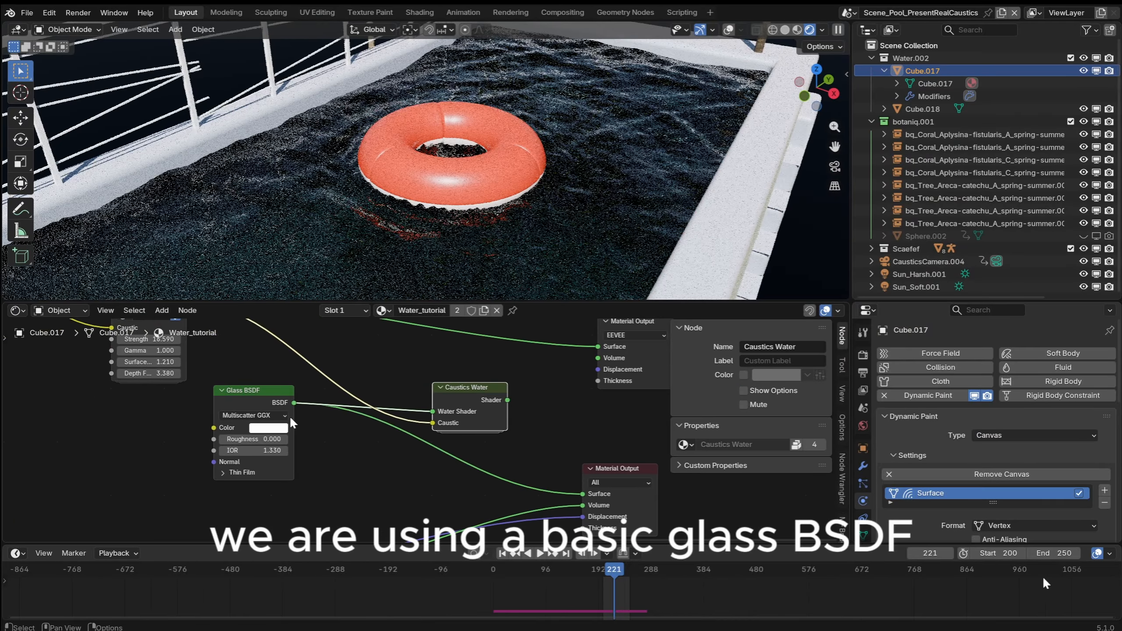
pyautogui.hotkey('ctrl', 'z')
# Step: Select the Caustics Energy Fix node in the water material to examine its settings
pyautogui.moveTo(239, 323); pyautogui.dragTo(414, 404, button='middle')
pyautogui.scroll(-3, 305, 391)
pyautogui.click(301, 391)
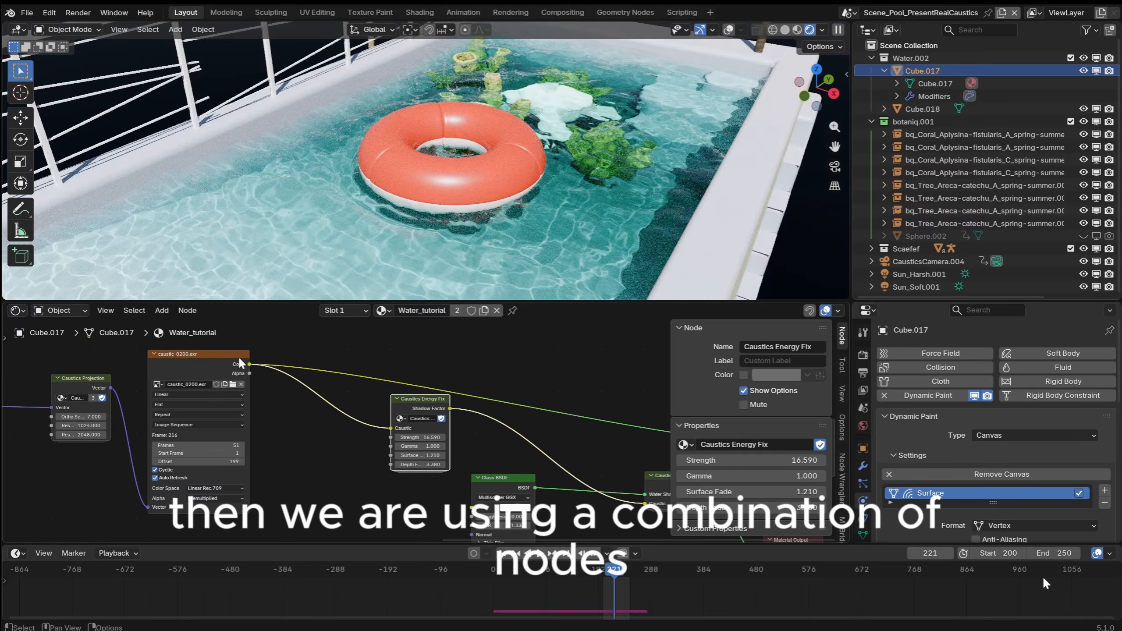
# Step: Preview the caustic_0200.exr image sequence on the water by playing the animation in an enlarged viewport with Material Preview shading
pyautogui.click(222, 363)
pyautogui.press('z')
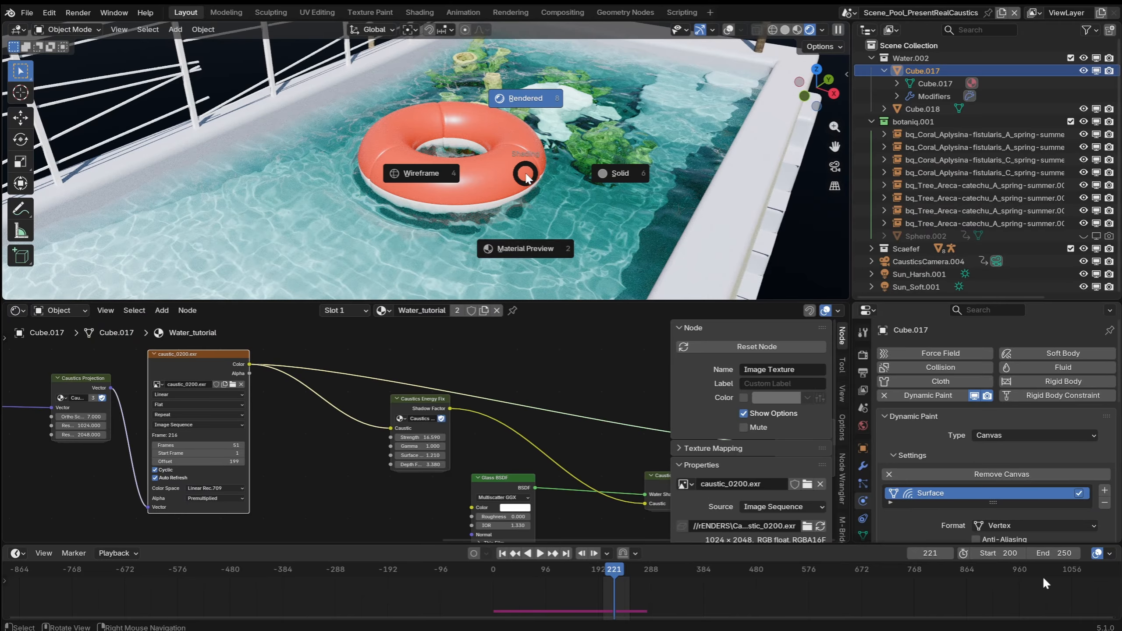
pyautogui.click(524, 258)
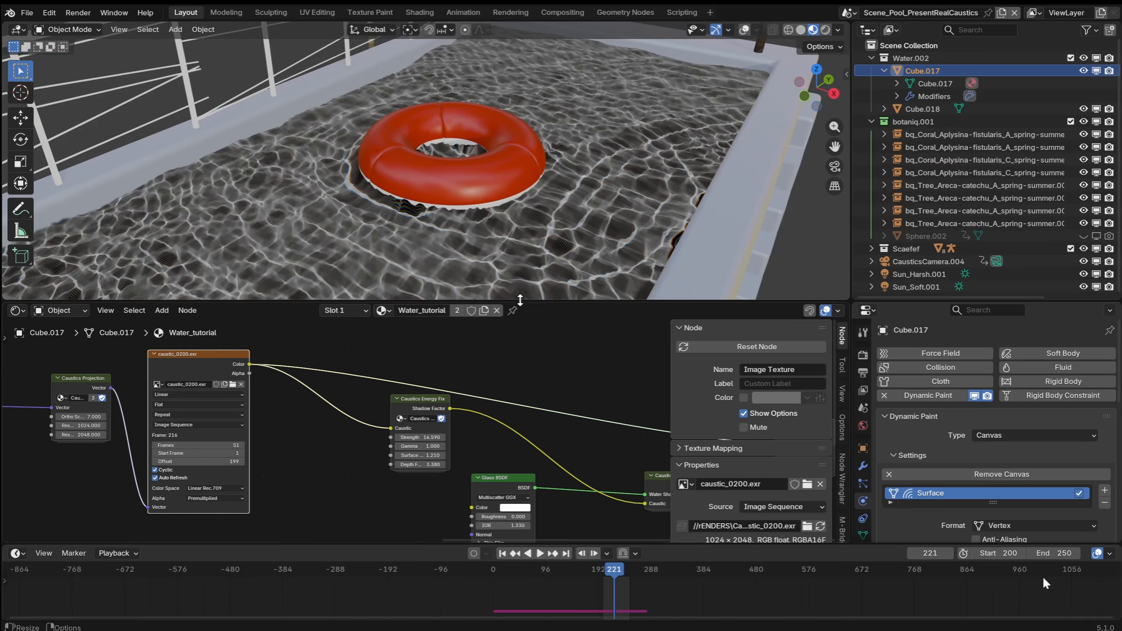
pyautogui.moveTo(592, 336); pyautogui.dragTo(311, 399, button='middle')
pyautogui.scroll(-2, 312, 399)
pyautogui.moveTo(483, 298); pyautogui.dragTo(483, 460)
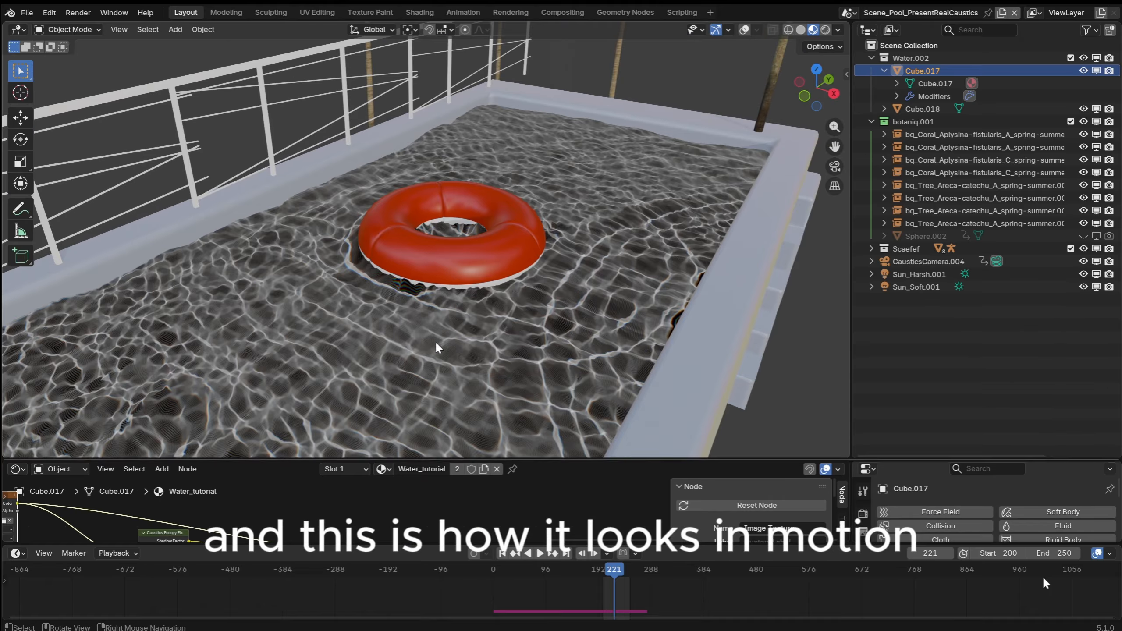
pyautogui.moveTo(434, 340); pyautogui.dragTo(532, 218, button='middle')
pyautogui.press('space')
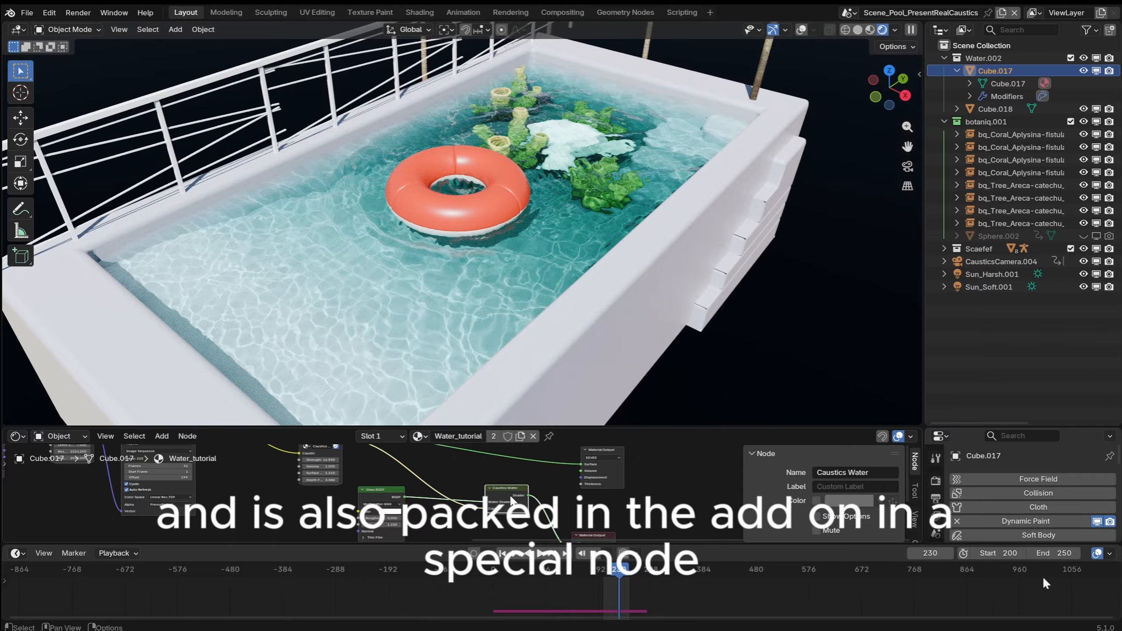
# Step: Enlarge the node editor, look inside the Caustics Water node group, and return to the main material
pyautogui.press('Tab')
pyautogui.moveTo(556, 427); pyautogui.dragTo(552, 276)
pyautogui.scroll(3, 556, 412)
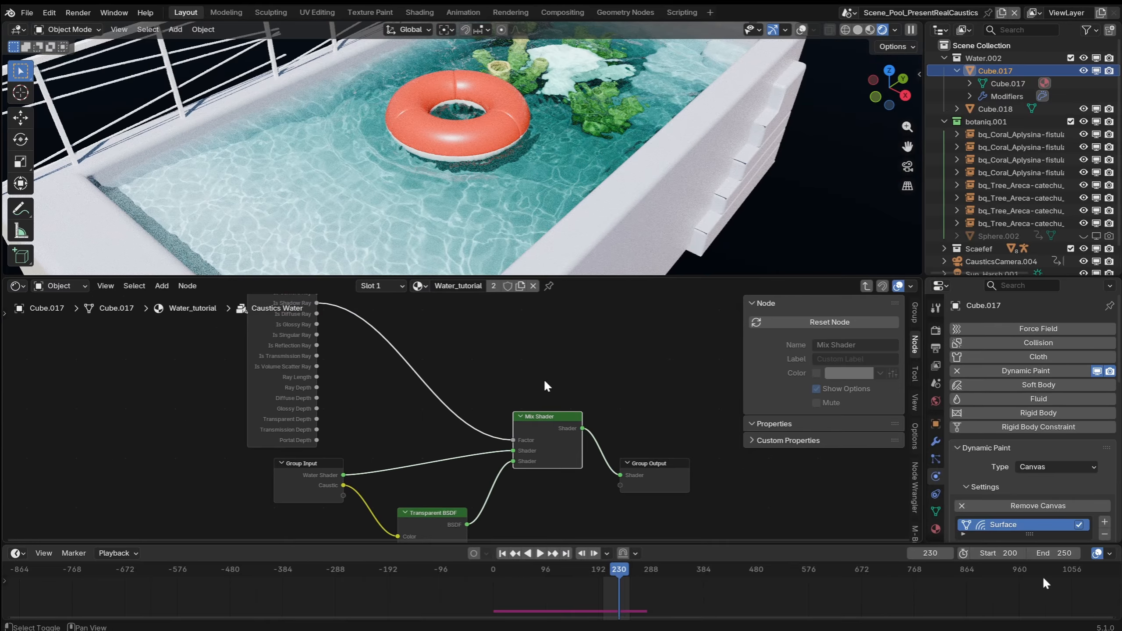
pyautogui.press('Tab')
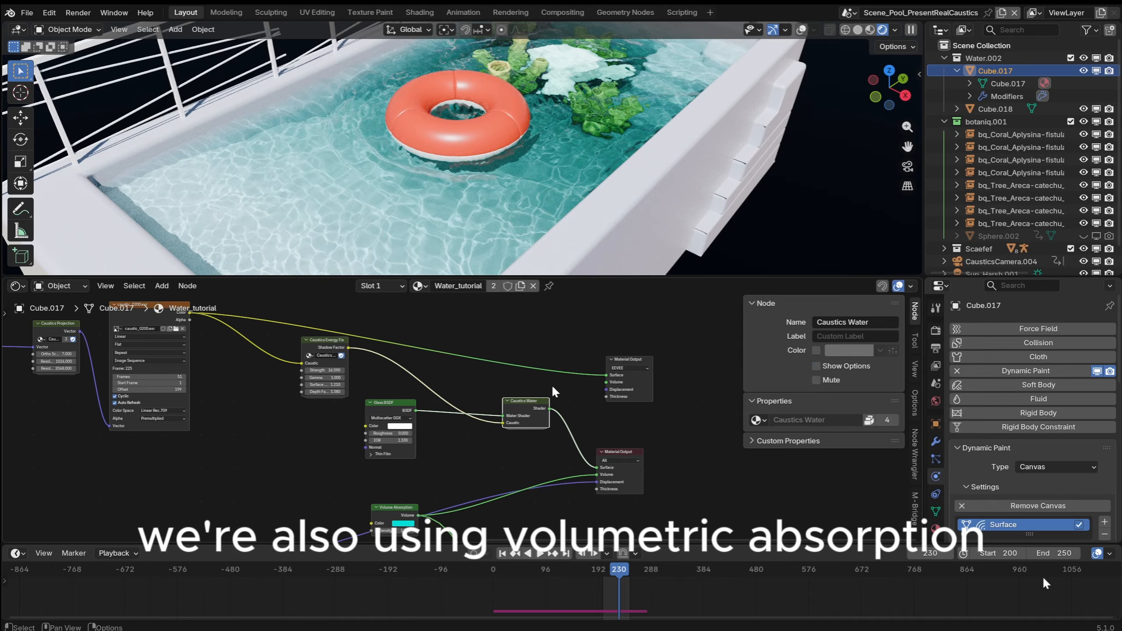
# Step: Examine the water material's output links and the rendered pool water from a low angle and from above
pyautogui.moveTo(554, 388); pyautogui.dragTo(436, 408, button='middle')
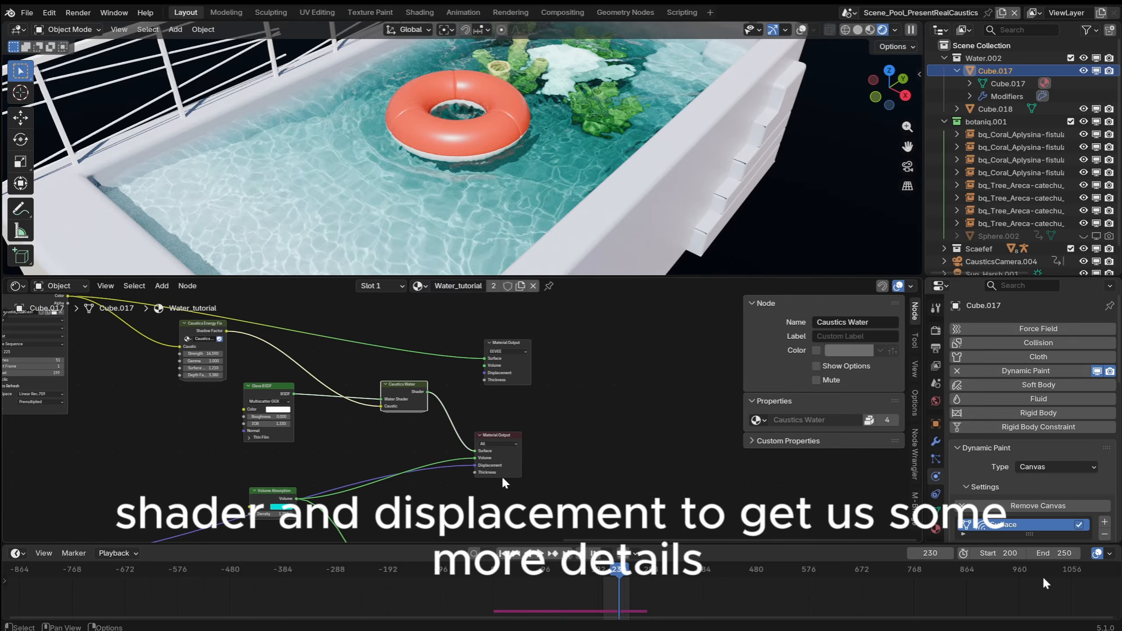
pyautogui.scroll(2, 491, 479)
pyautogui.moveTo(398, 239); pyautogui.dragTo(435, 210, button='middle')
pyautogui.keyDown('ctrl'); pyautogui.moveTo(431, 252); pyautogui.dragTo(564, 176, button='middle'); pyautogui.keyUp('ctrl')
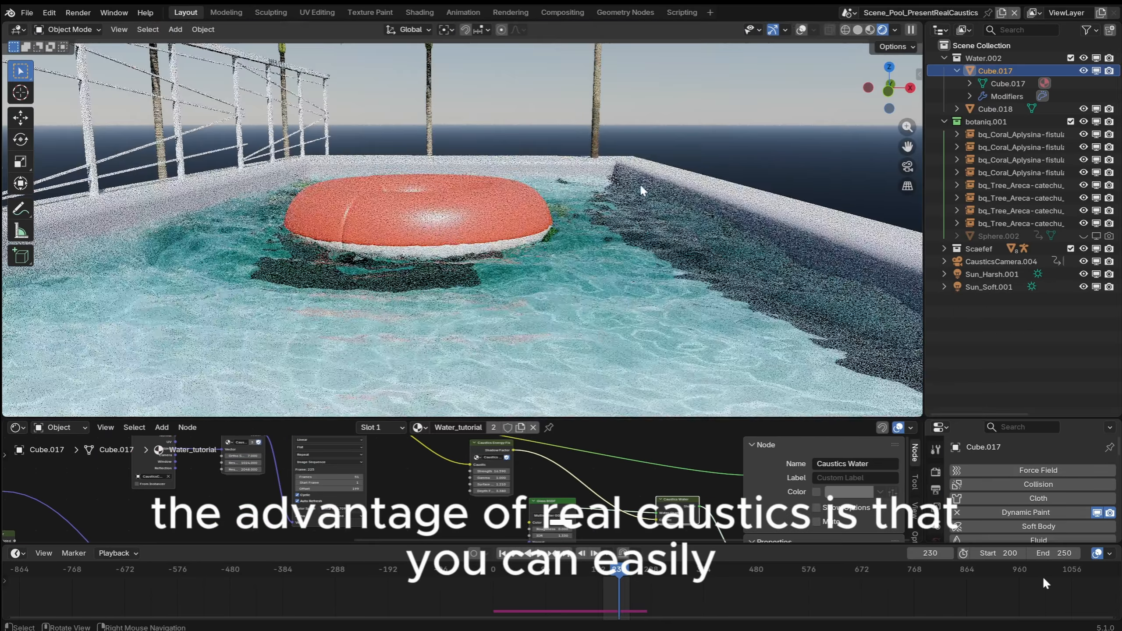
pyautogui.moveTo(640, 183); pyautogui.dragTo(586, 224, button='middle')
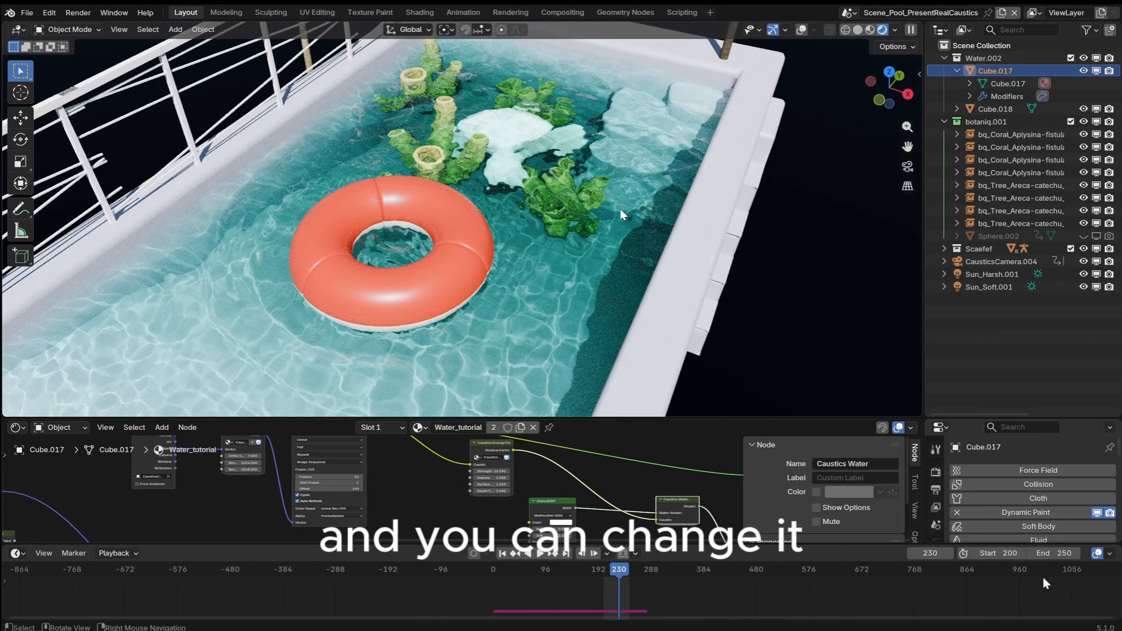
pyautogui.moveTo(603, 208); pyautogui.dragTo(570, 294, button='middle')
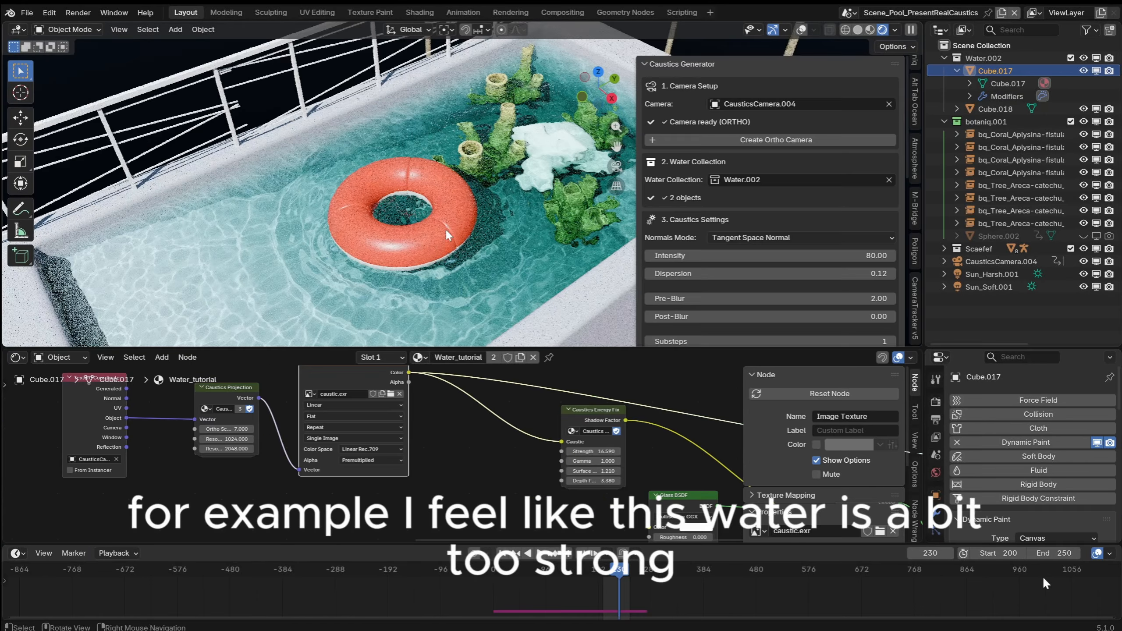
# Step: Set the caustics intensity to 30 and generate the caustics for the current frame
pyautogui.moveTo(445, 228); pyautogui.dragTo(384, 244, button='middle')
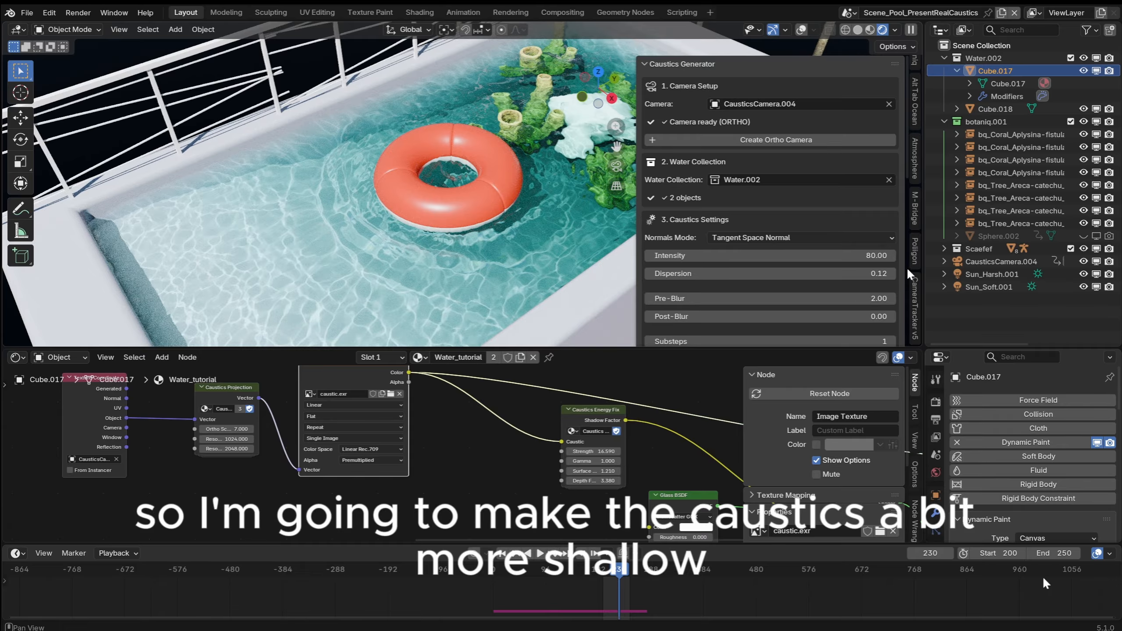
pyautogui.click(842, 256)
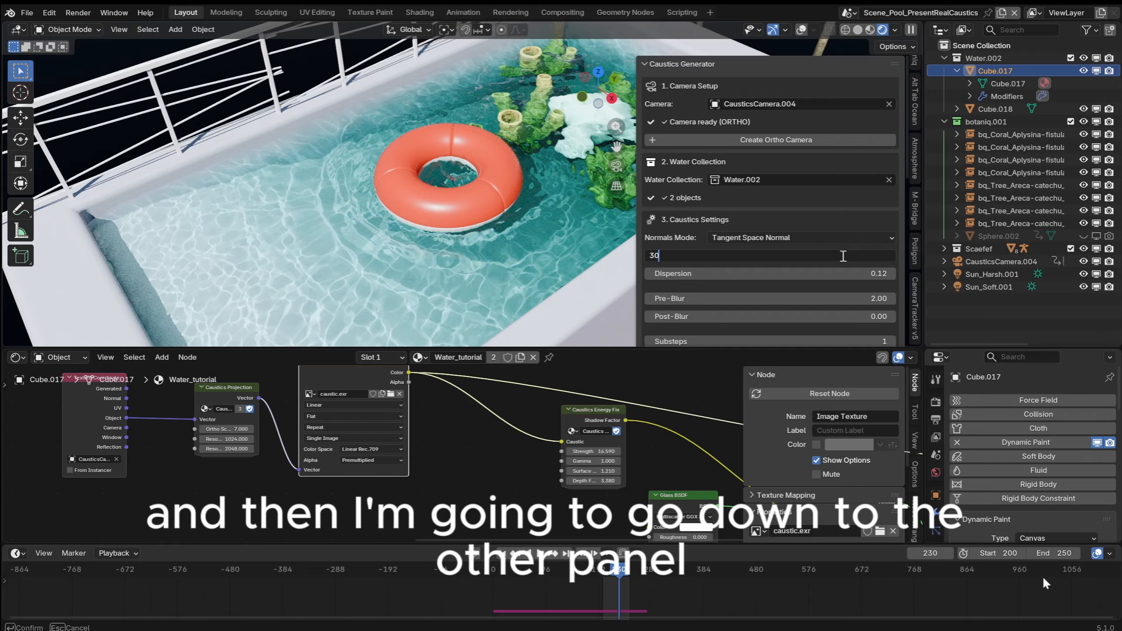
pyautogui.write('30')
pyautogui.press('Return')
pyautogui.scroll(-12, 807, 222)
pyautogui.click(798, 273)
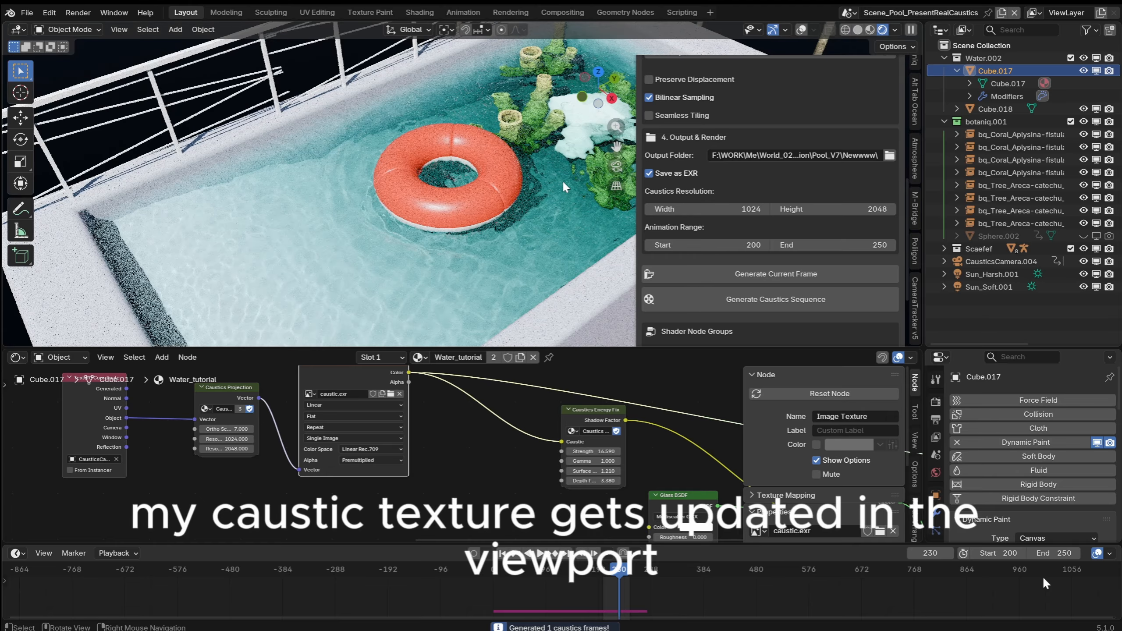
pyautogui.moveTo(560, 180)
pyautogui.mouseDown(button='middle')
pyautogui.moveTo(515, 251)
pyautogui.moveTo(533, 176)
pyautogui.moveTo(428, 186)
pyautogui.moveTo(410, 214)
pyautogui.moveTo(488, 226)
pyautogui.moveTo(402, 236)
pyautogui.moveTo(428, 231)
pyautogui.moveTo(408, 237)
pyautogui.moveTo(444, 254)
pyautogui.mouseUp(button='middle')
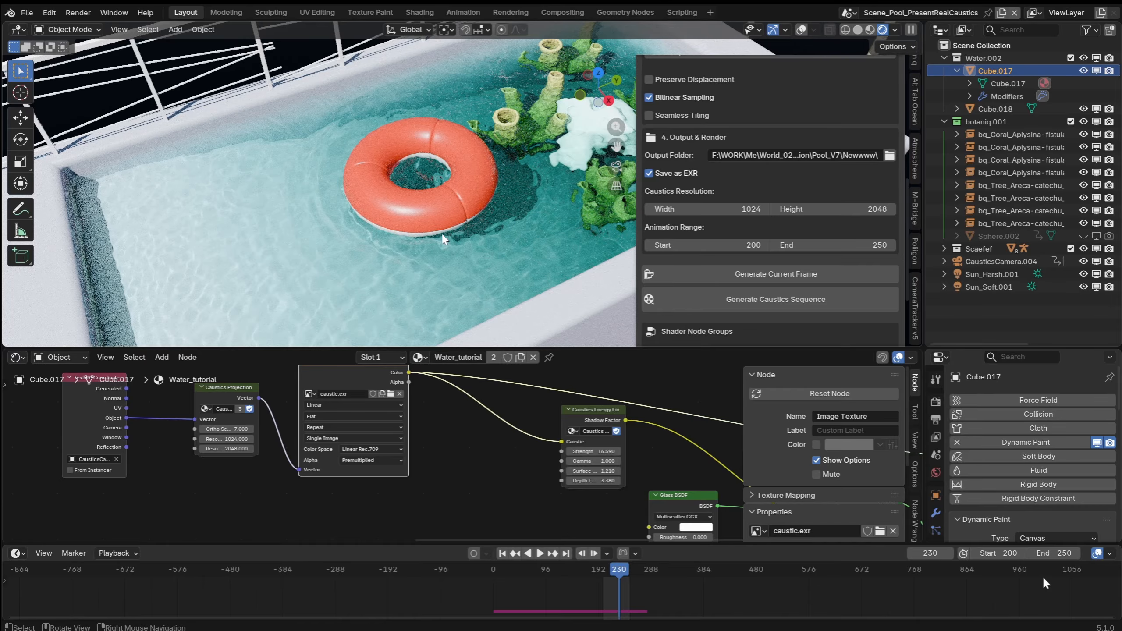
# Step: Set the caustics intensity to 200 and the dispersion to 0.2
pyautogui.scroll(5, 810, 211)
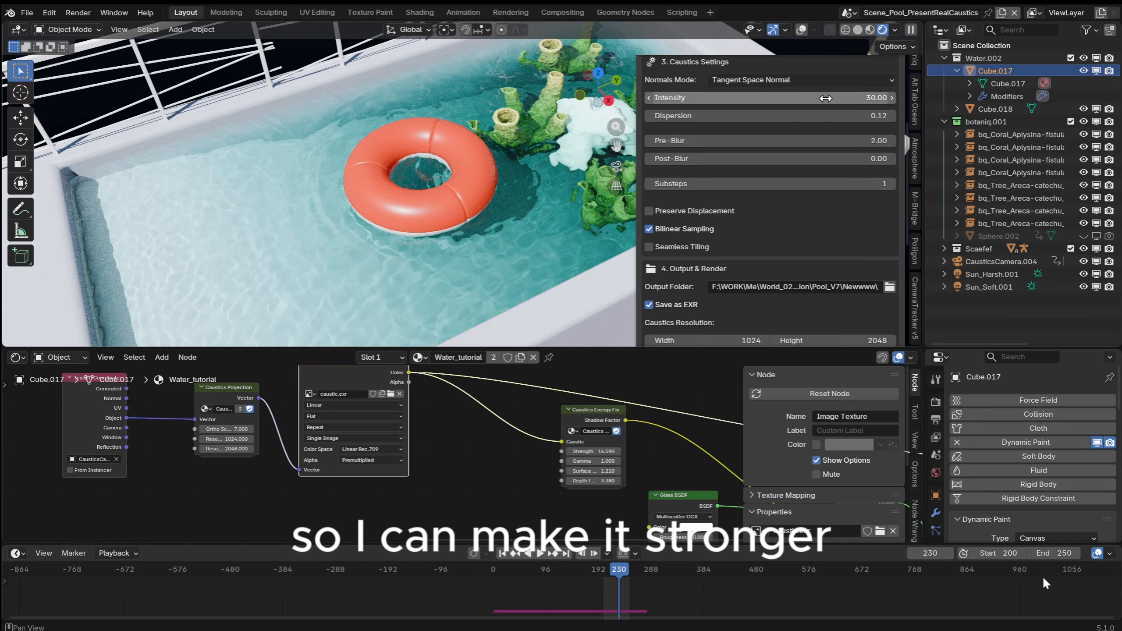
pyautogui.write('20')
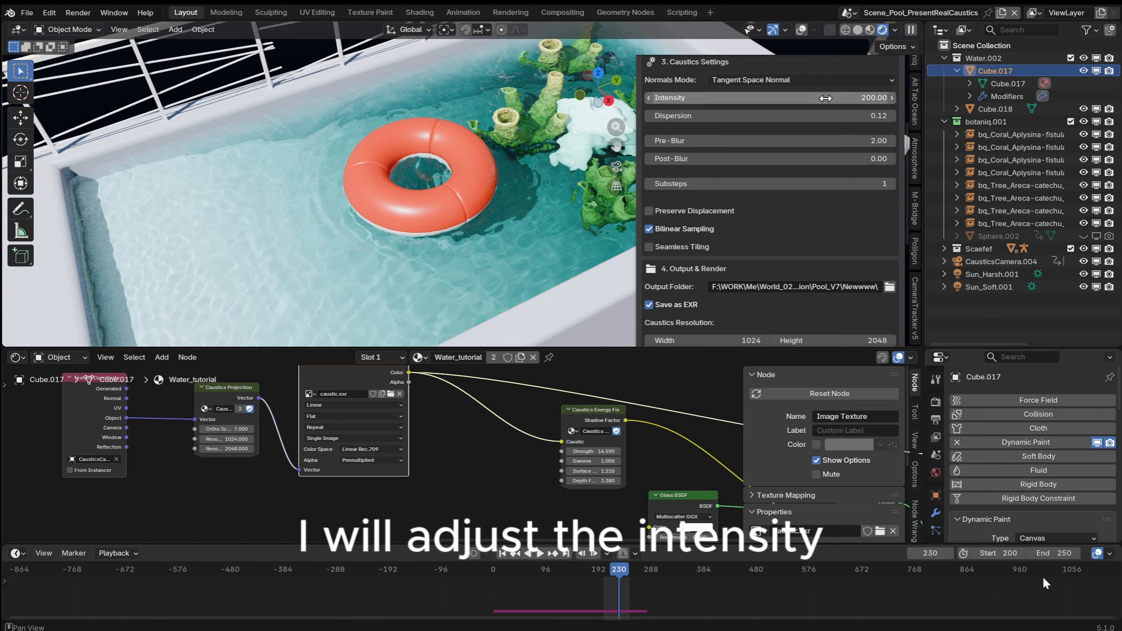
pyautogui.click(690, 118)
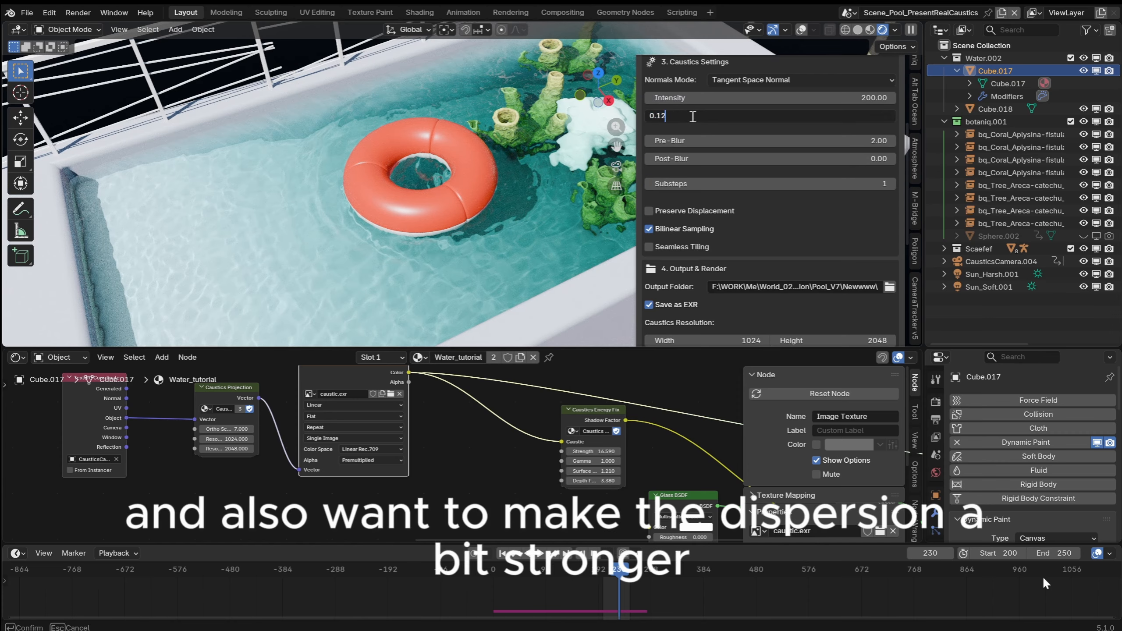
pyautogui.press('BackSpace')
pyautogui.press('BackSpace')
pyautogui.write('2')
pyautogui.press('Return')
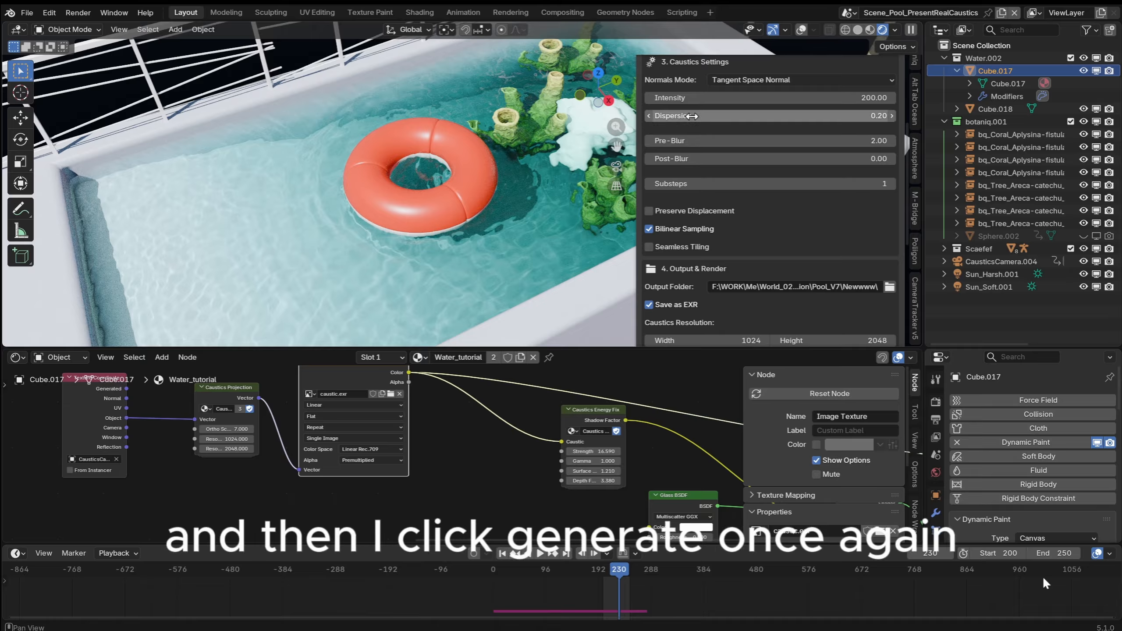
# Step: Regenerate the caustics texture for the current frame with the stronger settings
pyautogui.scroll(-8, 706, 208)
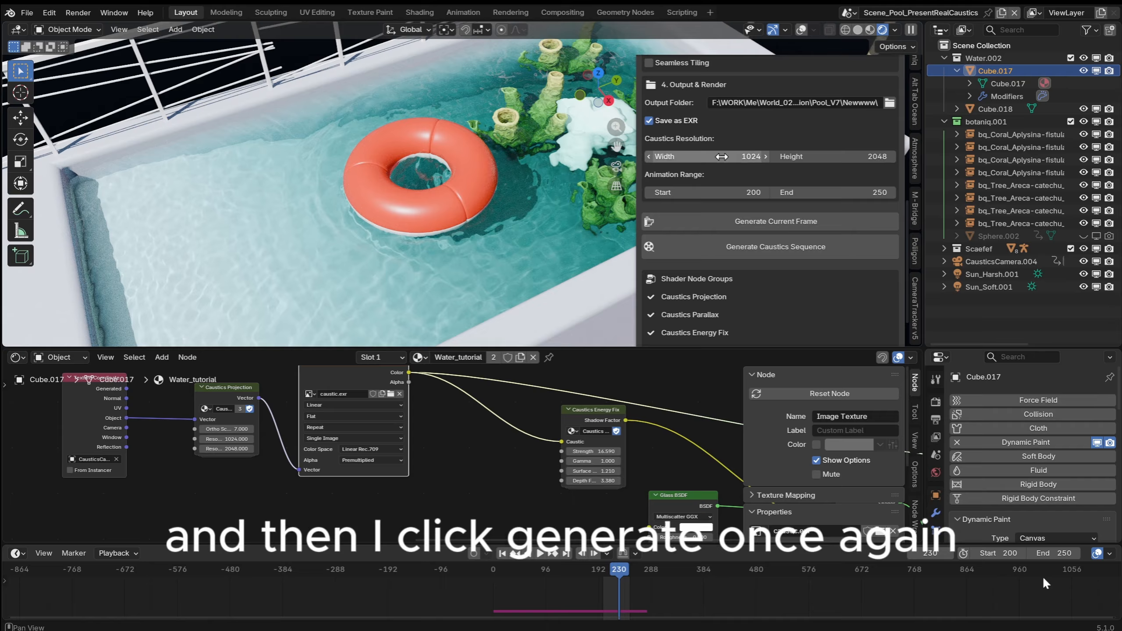
pyautogui.click(781, 223)
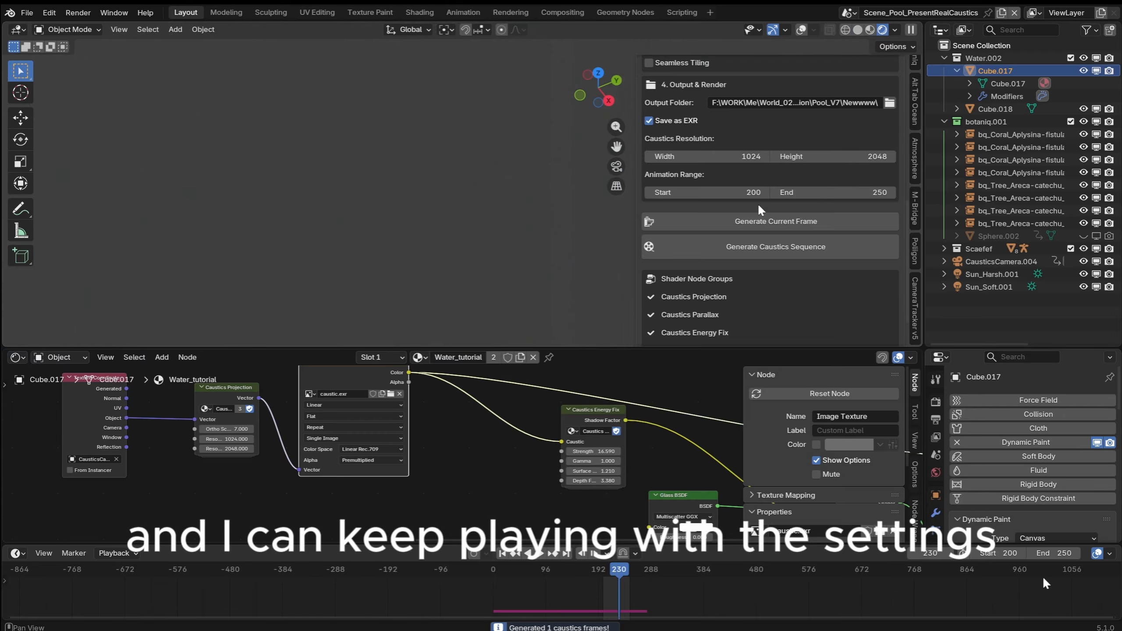
pyautogui.scroll(5, 503, 239)
pyautogui.scroll(-8, 501, 268)
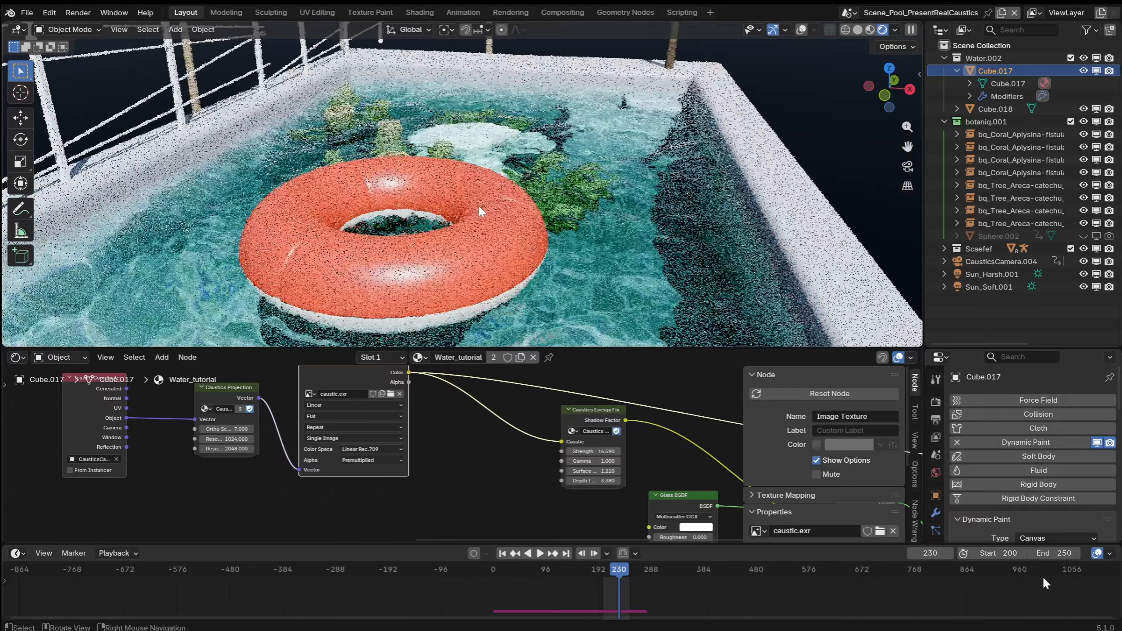
# Step: Examine the regenerated caustics across the whole pool and close up around the float and corals
pyautogui.scroll(5, 613, 175)
pyautogui.scroll(-5, 583, 177)
pyautogui.moveTo(569, 173); pyautogui.dragTo(511, 234, button='middle')
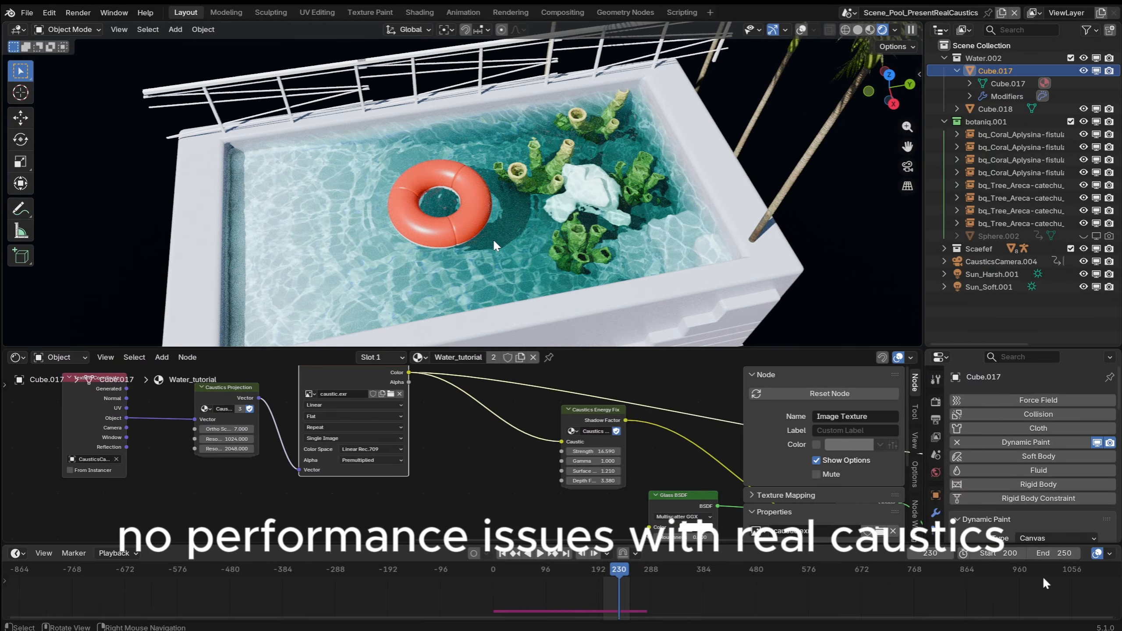
pyautogui.moveTo(495, 242); pyautogui.dragTo(450, 188, button='middle')
pyautogui.scroll(4, 507, 206)
pyautogui.moveTo(605, 149); pyautogui.dragTo(617, 142, button='middle')
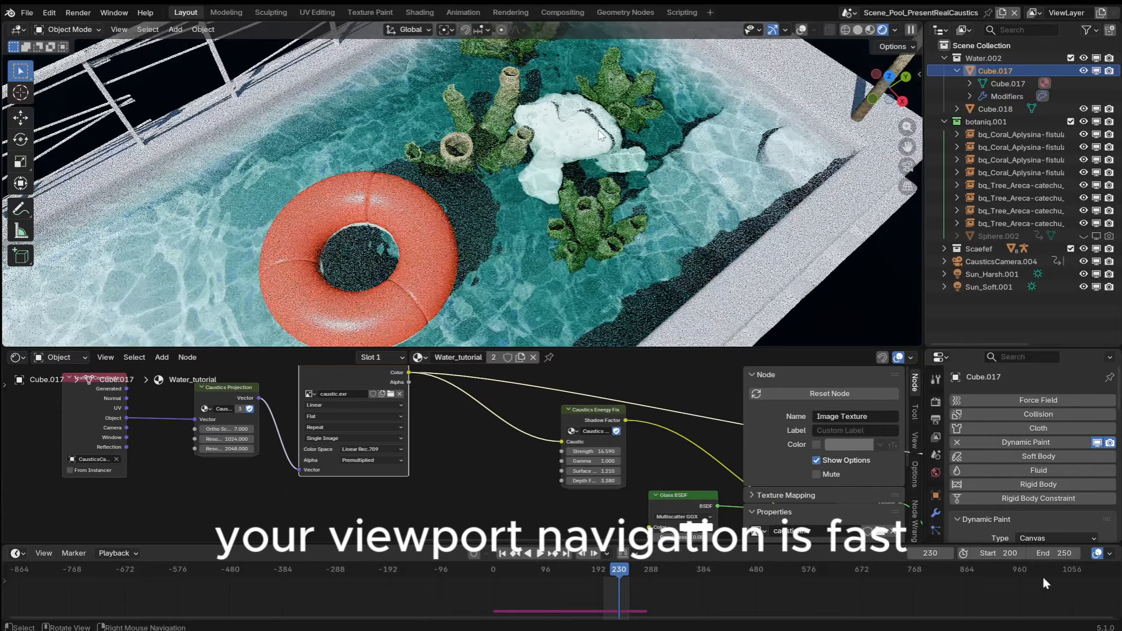
# Step: Move the white Suzanne head in the pool about 0.23 m in X, 0.62 m in Y and 0.13 m in Z
pyautogui.click(617, 143)
pyautogui.press('g')
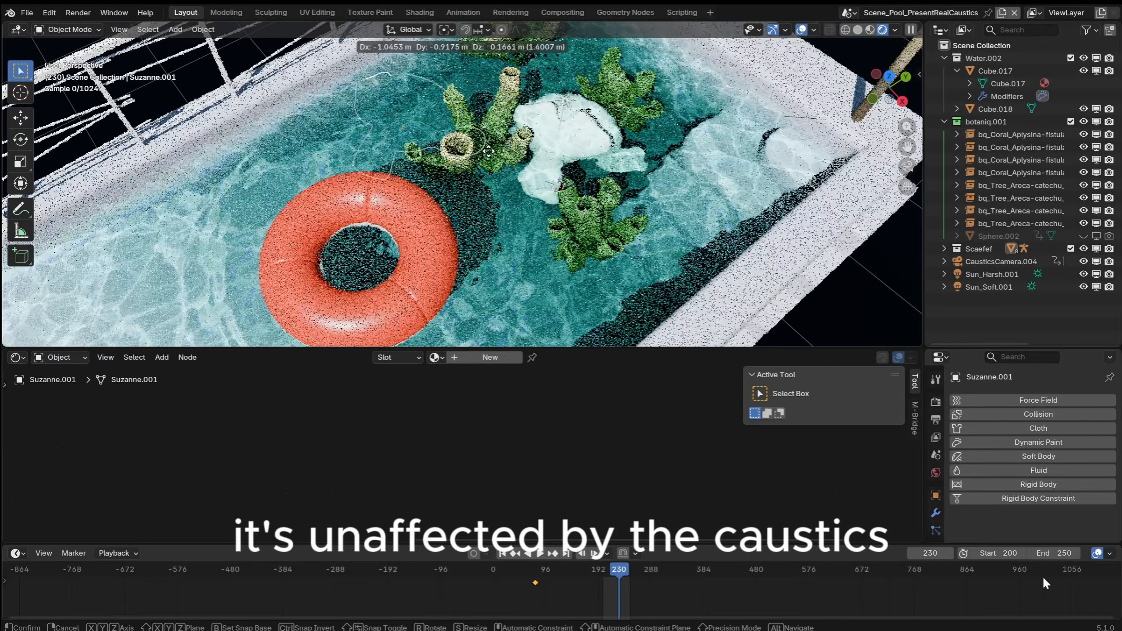
pyautogui.click(767, 151)
pyautogui.moveTo(767, 150); pyautogui.dragTo(684, 203, button='middle')
pyautogui.press('g')
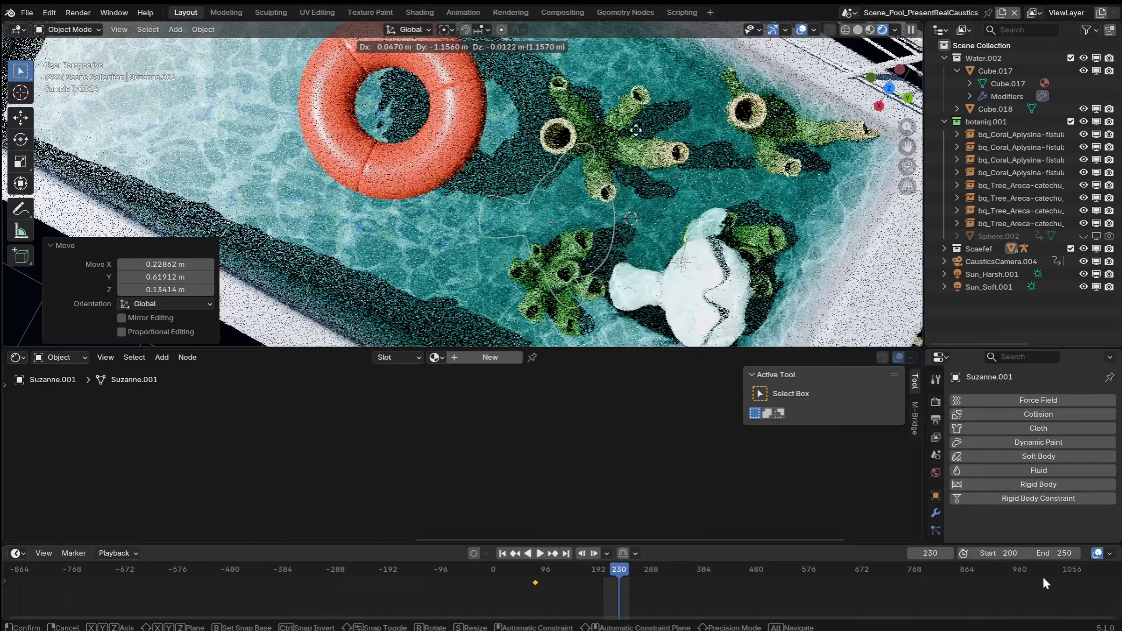
pyautogui.rightClick(551, 250)
pyautogui.moveTo(551, 250); pyautogui.dragTo(512, 249, button='middle')
pyautogui.click(505, 173)
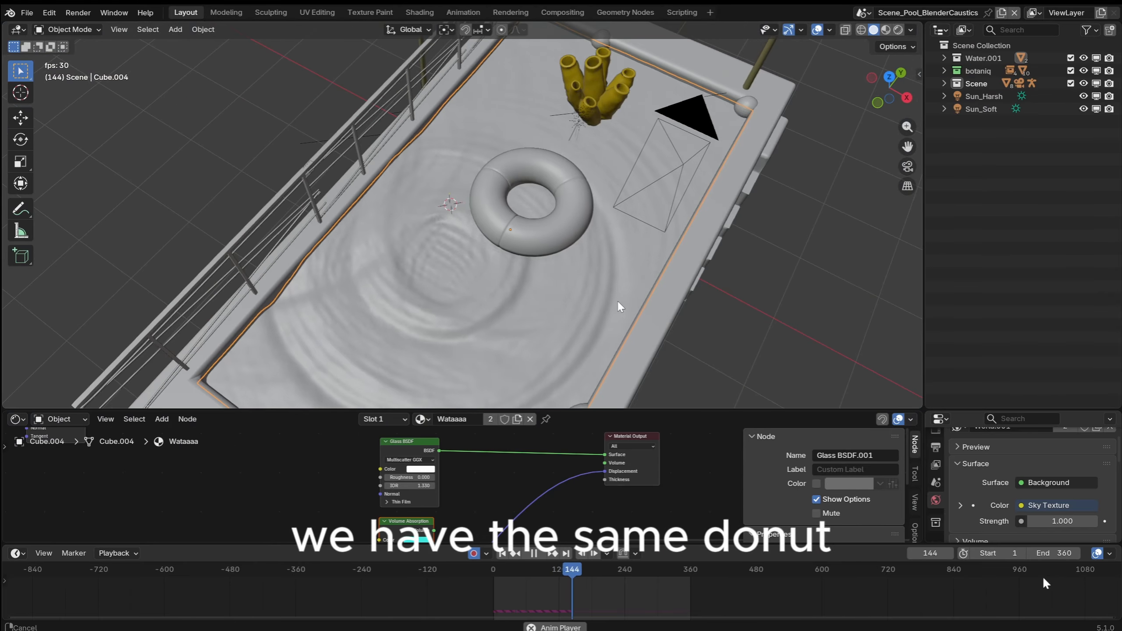
# Step: Select the Sphere.001 object in the Blender caustics pool scene and hide it
pyautogui.moveTo(618, 302); pyautogui.dragTo(569, 267, button='middle')
pyautogui.click(575, 380)
pyautogui.press('h')
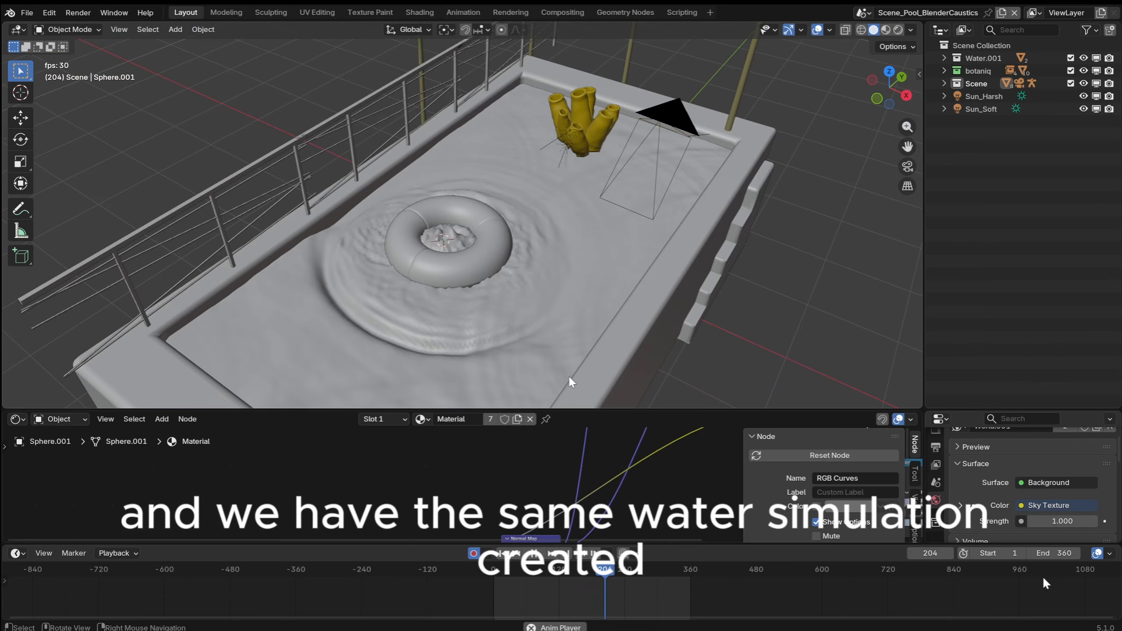
# Step: Stop the animation playback and switch the viewport to Rendered shading
pyautogui.moveTo(570, 340)
pyautogui.mouseDown(button='middle')
pyautogui.moveTo(574, 256)
pyautogui.moveTo(648, 250)
pyautogui.mouseUp(button='middle')
pyautogui.press('space')
pyautogui.press('z')
pyautogui.click(660, 128)
pyautogui.moveTo(660, 128)
pyautogui.mouseDown(button='middle')
pyautogui.moveTo(604, 201)
pyautogui.moveTo(585, 175)
pyautogui.mouseUp(button='middle')
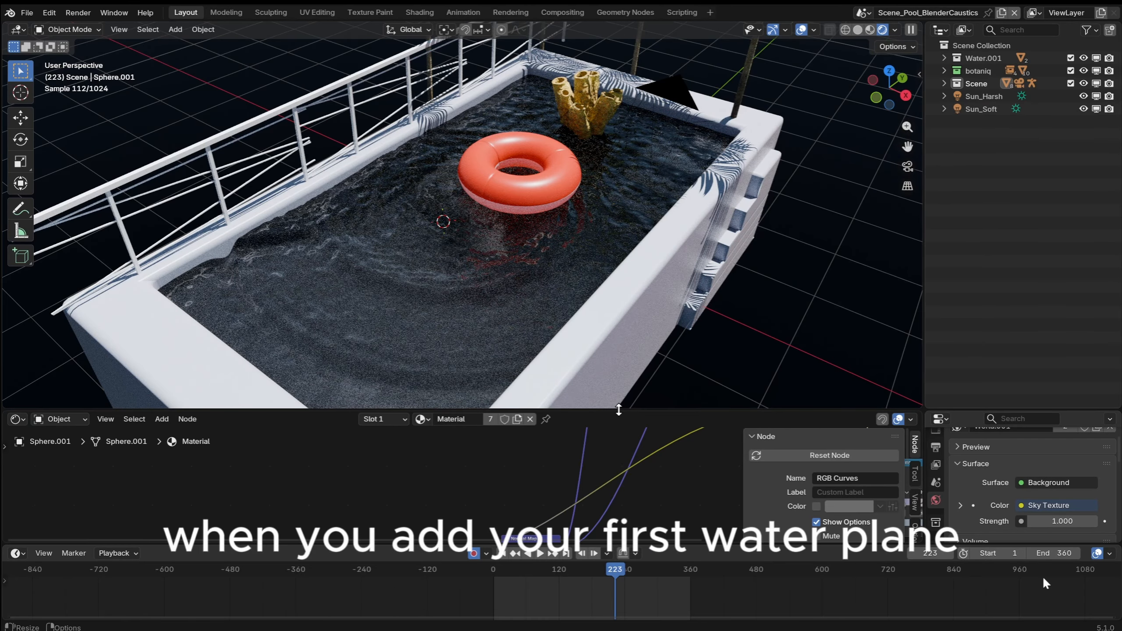
# Step: Enlarge the node editor and disconnect the displacement link from the Material Output of the Wataaaa water material
pyautogui.moveTo(615, 408); pyautogui.dragTo(614, 326)
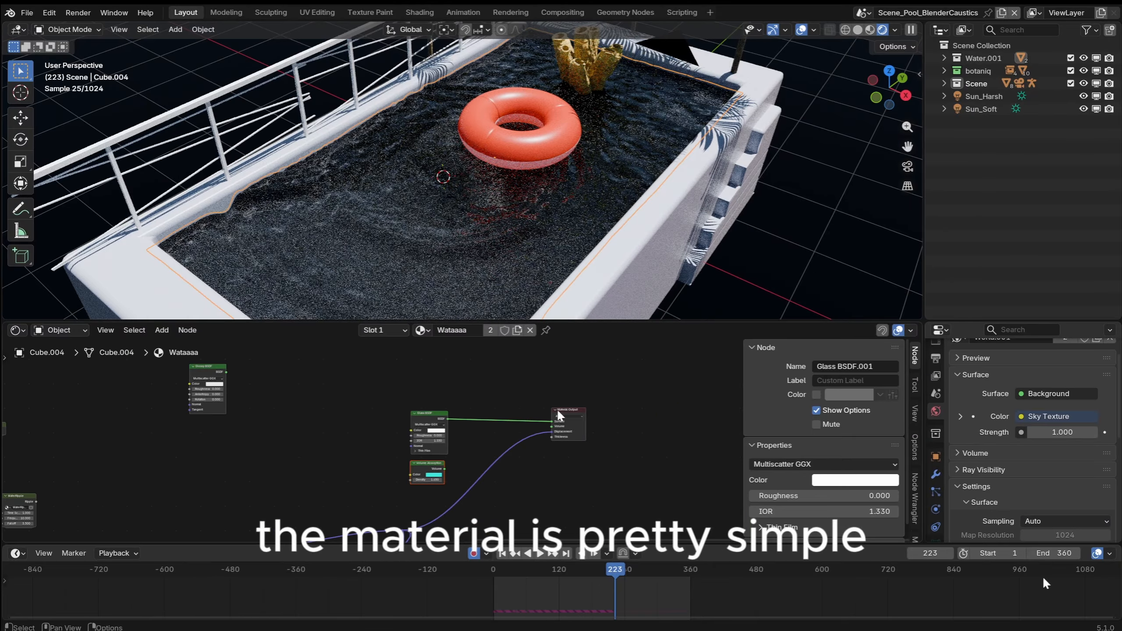
pyautogui.scroll(3, 486, 409)
pyautogui.click(430, 397)
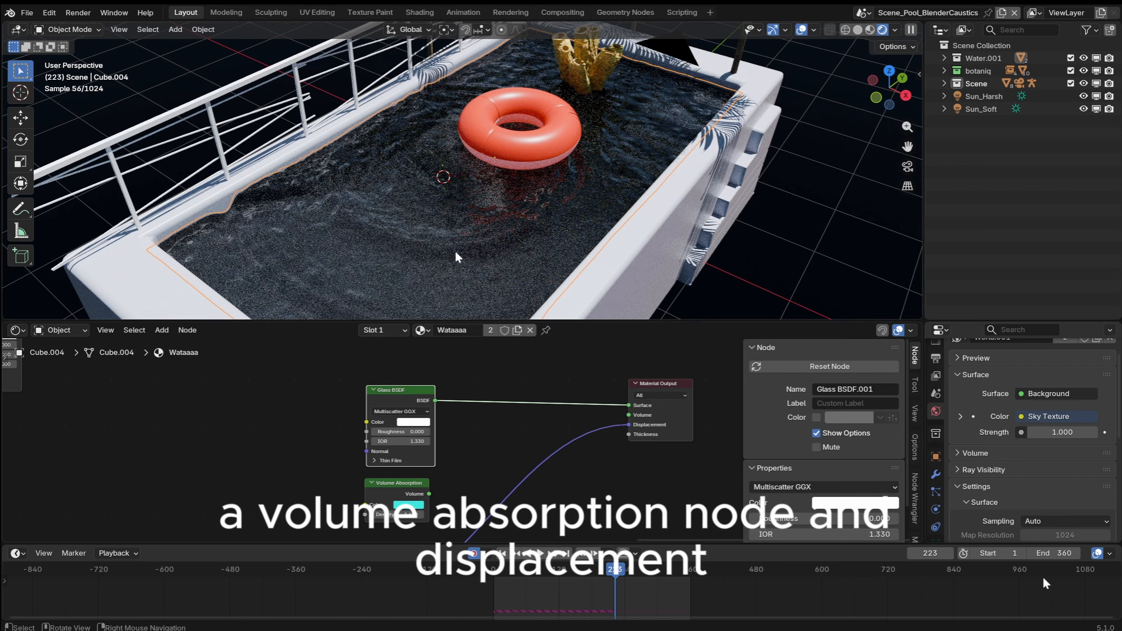
pyautogui.moveTo(629, 424); pyautogui.dragTo(614, 446)
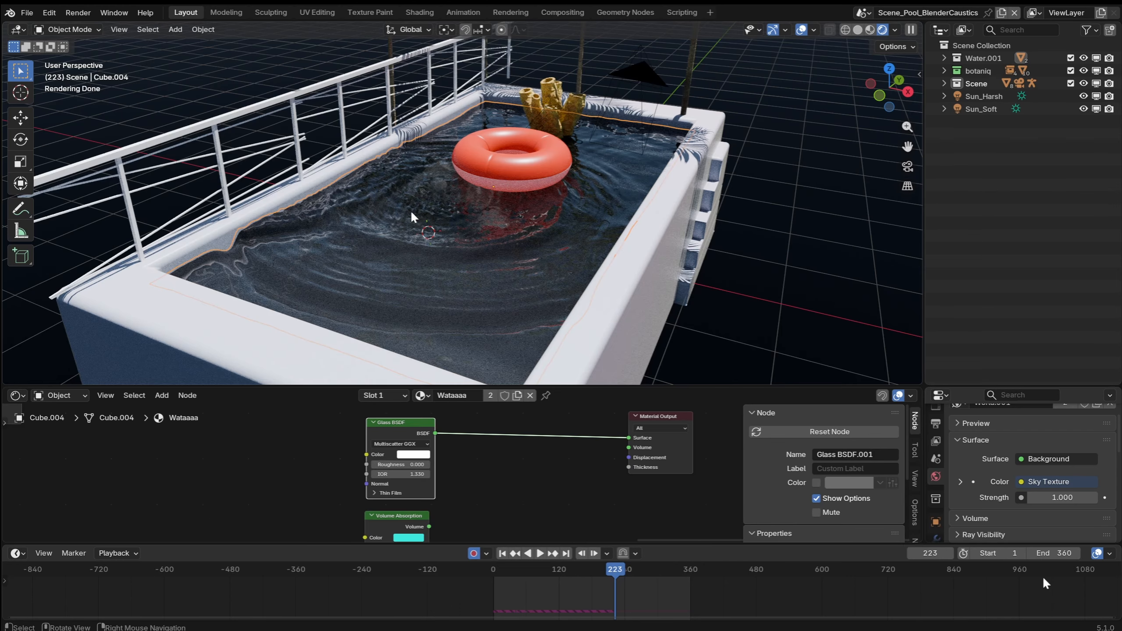
# Step: Enable Shadow Caustics in the settings of the Sun_Harsh light
pyautogui.click(985, 96)
pyautogui.moveTo(1006, 388); pyautogui.dragTo(1006, 228)
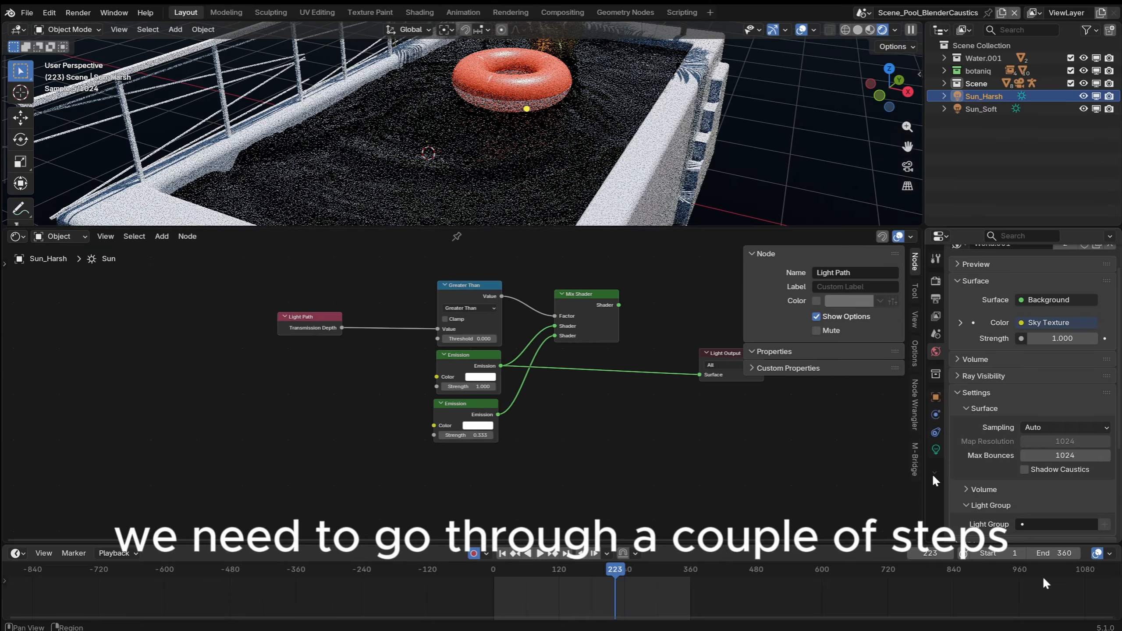
pyautogui.click(936, 450)
pyautogui.scroll(-3, 1025, 409)
pyautogui.click(1039, 418)
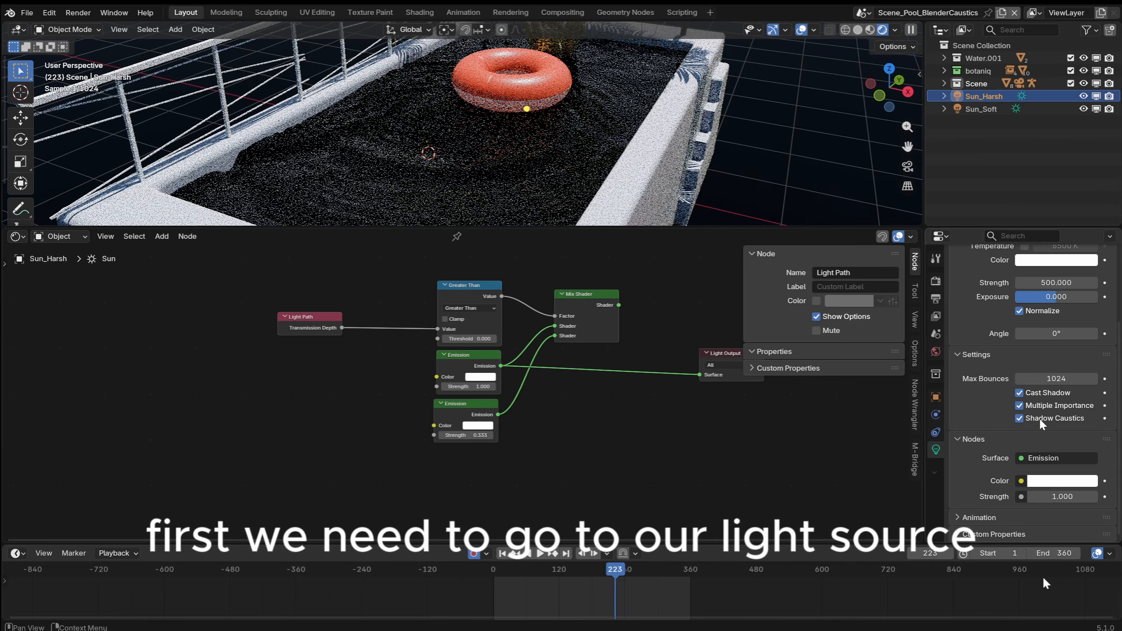
# Step: Filter the properties for "caus" and enable both Reflective and Refractive caustics in the Cycles render settings
pyautogui.moveTo(1035, 228); pyautogui.dragTo(1036, 331)
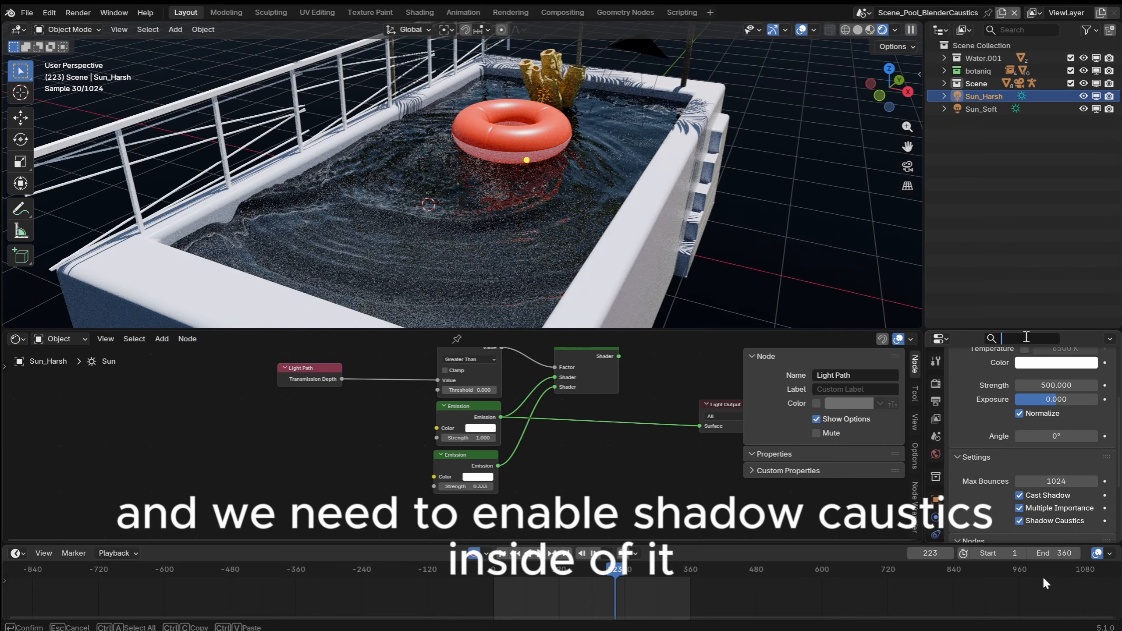
pyautogui.write('caus')
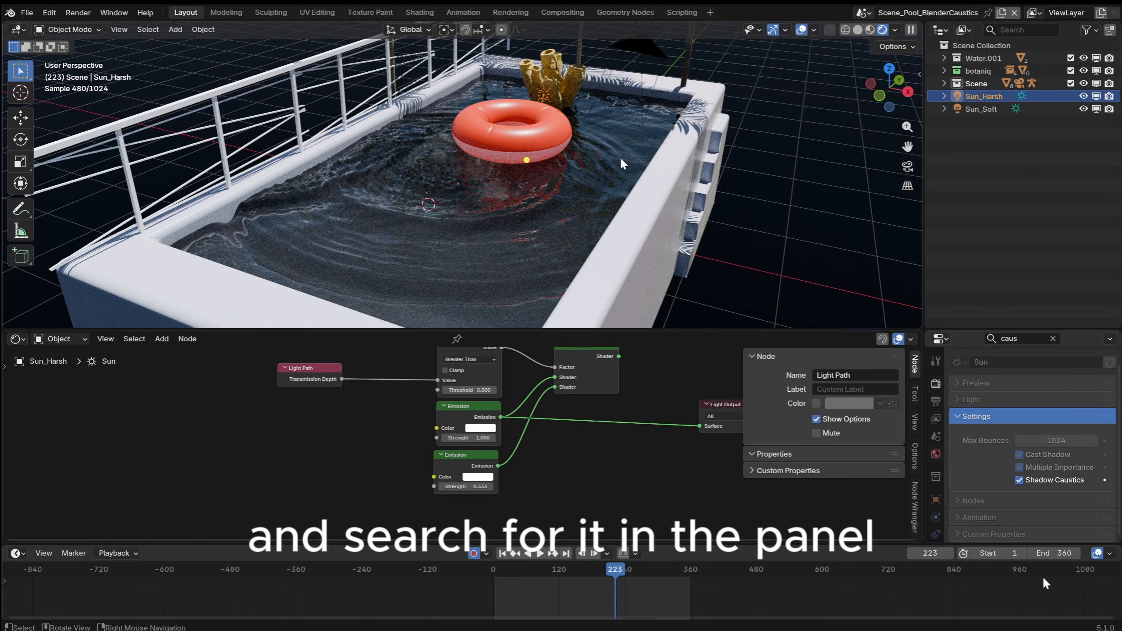
pyautogui.click(937, 383)
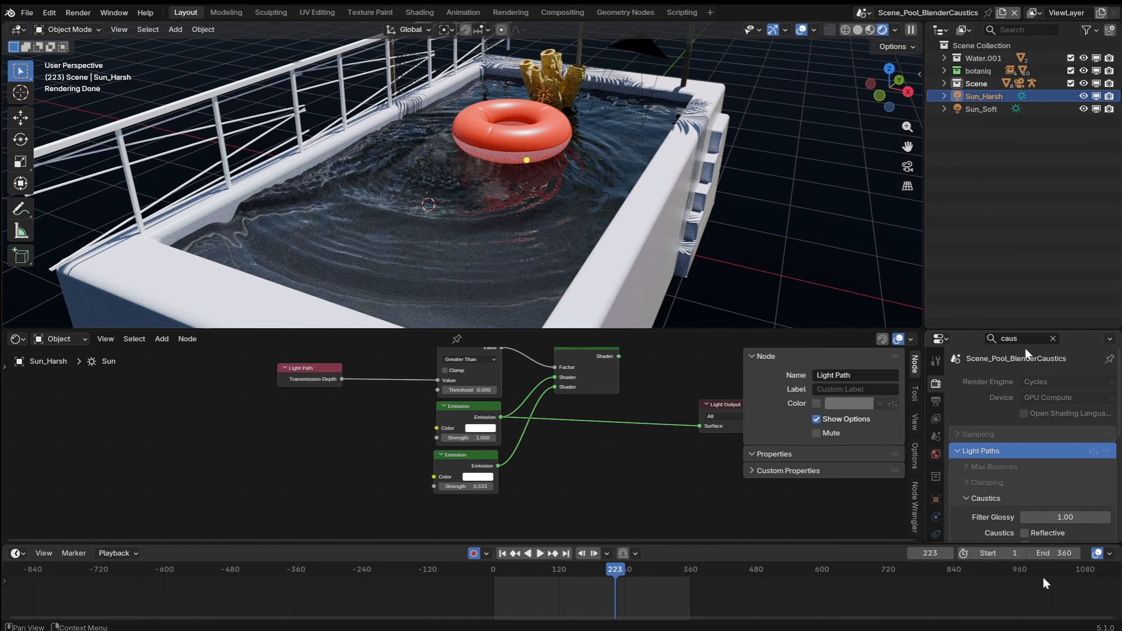
pyautogui.scroll(-5, 1017, 412)
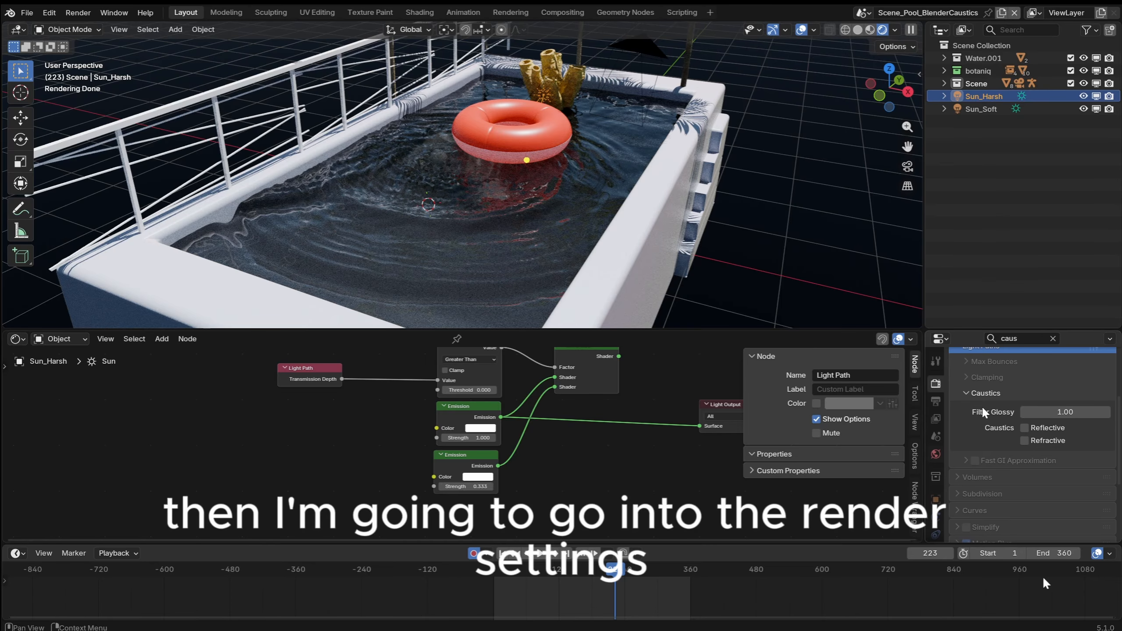
pyautogui.click(1024, 427)
pyautogui.click(1024, 440)
# Step: Select the pool's water mesh Cube.004 and enable Cast Shadow Caustics in its object shading properties
pyautogui.moveTo(575, 155); pyautogui.dragTo(462, 193, button='middle')
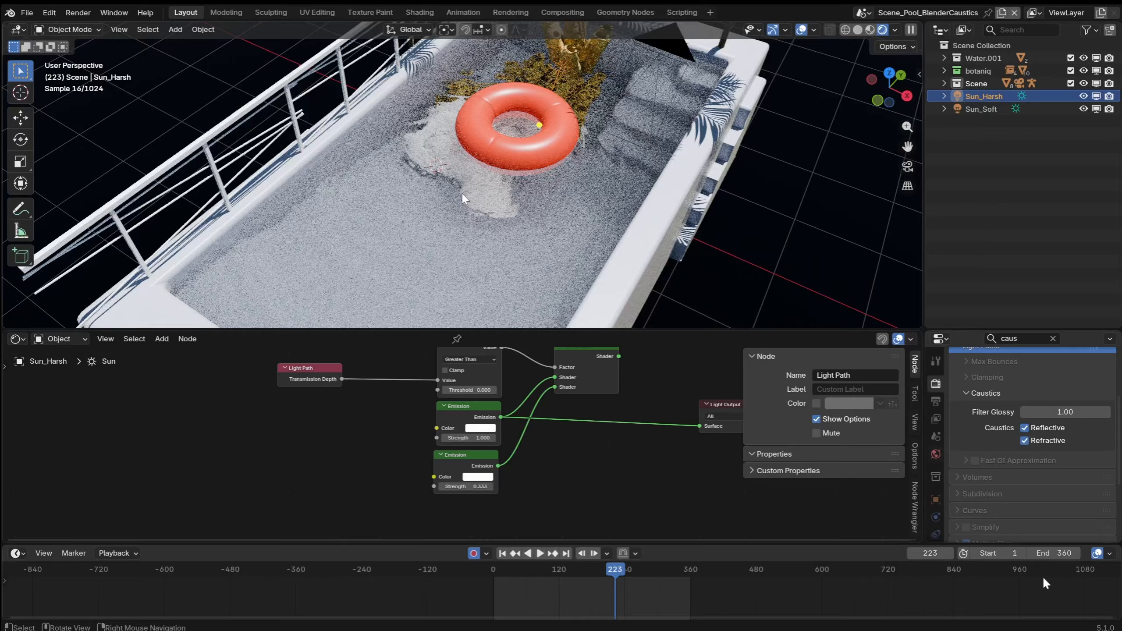
pyautogui.click(427, 195)
pyautogui.click(936, 499)
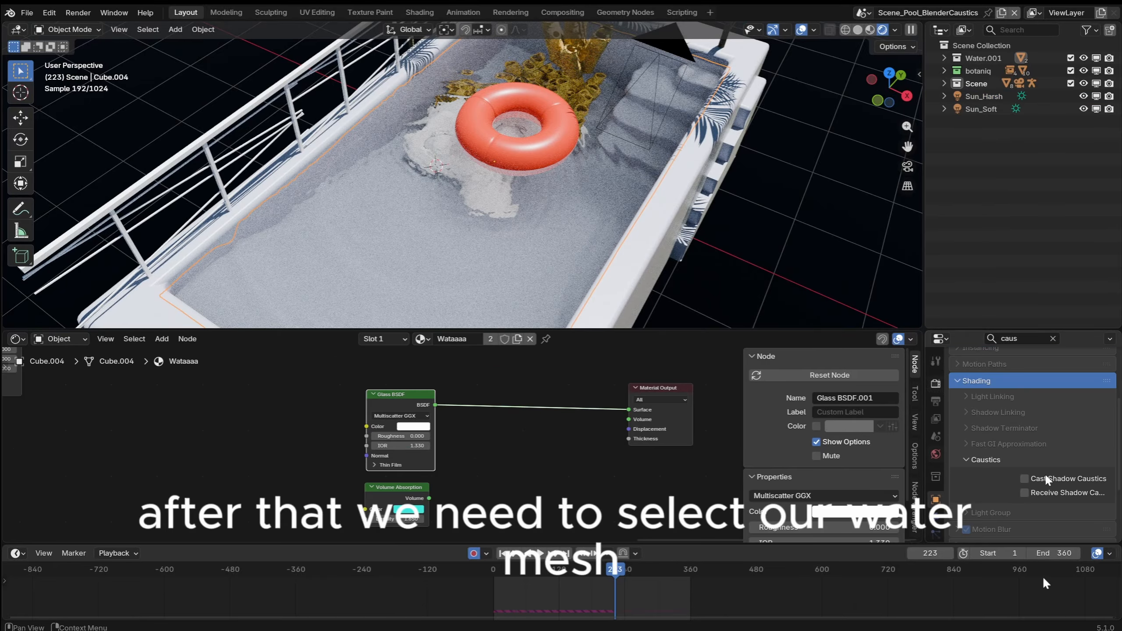
pyautogui.scroll(-3, 1016, 464)
pyautogui.click(1034, 426)
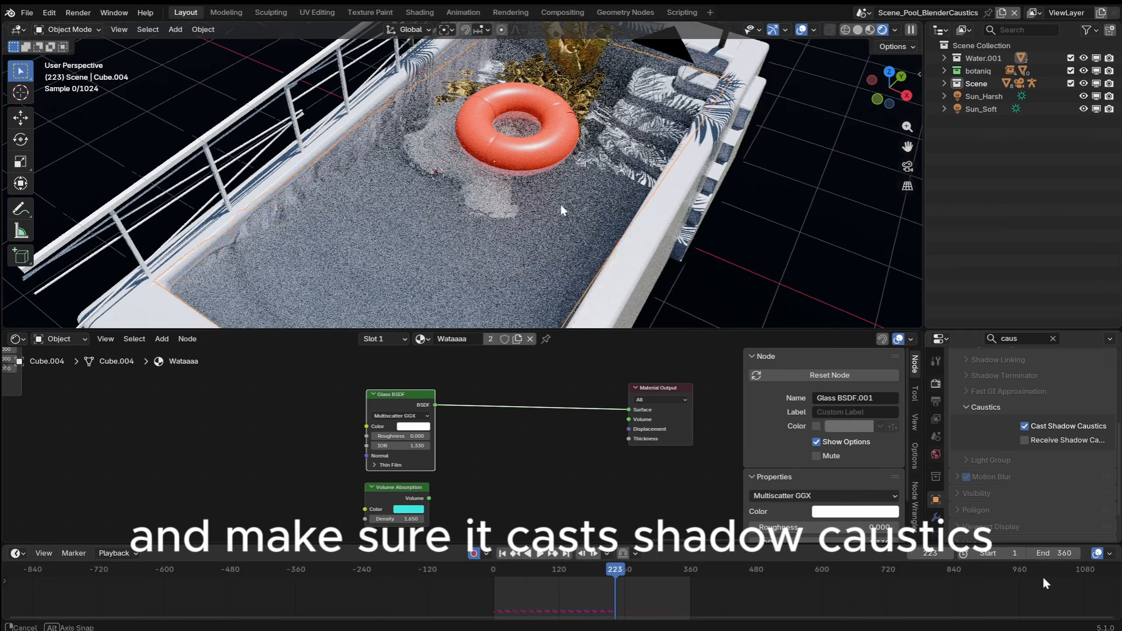
# Step: Hide the water mesh and enable Receive Shadow Caustics on the underwater Suzanne head, the pool and the coral
pyautogui.moveTo(562, 210); pyautogui.dragTo(511, 252, button='middle')
pyautogui.scroll(3, 473, 159)
pyautogui.press('h')
pyautogui.click(464, 185)
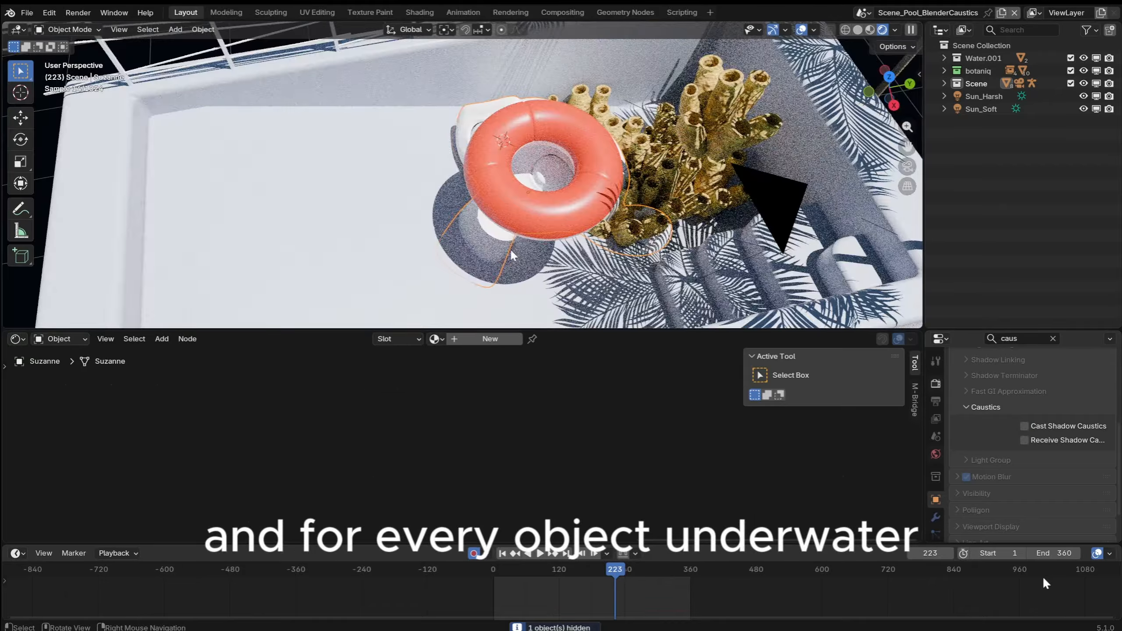
pyautogui.click(1048, 441)
pyautogui.click(428, 91)
pyautogui.click(713, 128)
pyautogui.click(1033, 398)
# Step: Unhide the water mesh and select it in the pool
pyautogui.hotkey('alt', 'h')
pyautogui.moveTo(552, 186); pyautogui.dragTo(530, 119, button='middle')
pyautogui.click(568, 189)
# Step: Enlarge the 3D viewport and examine the rendered caustics across the whole pool
pyautogui.moveTo(568, 194); pyautogui.dragTo(665, 166, button='middle')
pyautogui.scroll(3, 510, 198)
pyautogui.scroll(-5, 511, 198)
pyautogui.scroll(5, 510, 199)
pyautogui.scroll(-4, 617, 164)
pyautogui.scroll(5, 617, 165)
pyautogui.moveTo(671, 331); pyautogui.dragTo(671, 487)
pyautogui.moveTo(659, 309); pyautogui.dragTo(655, 270, button='middle')
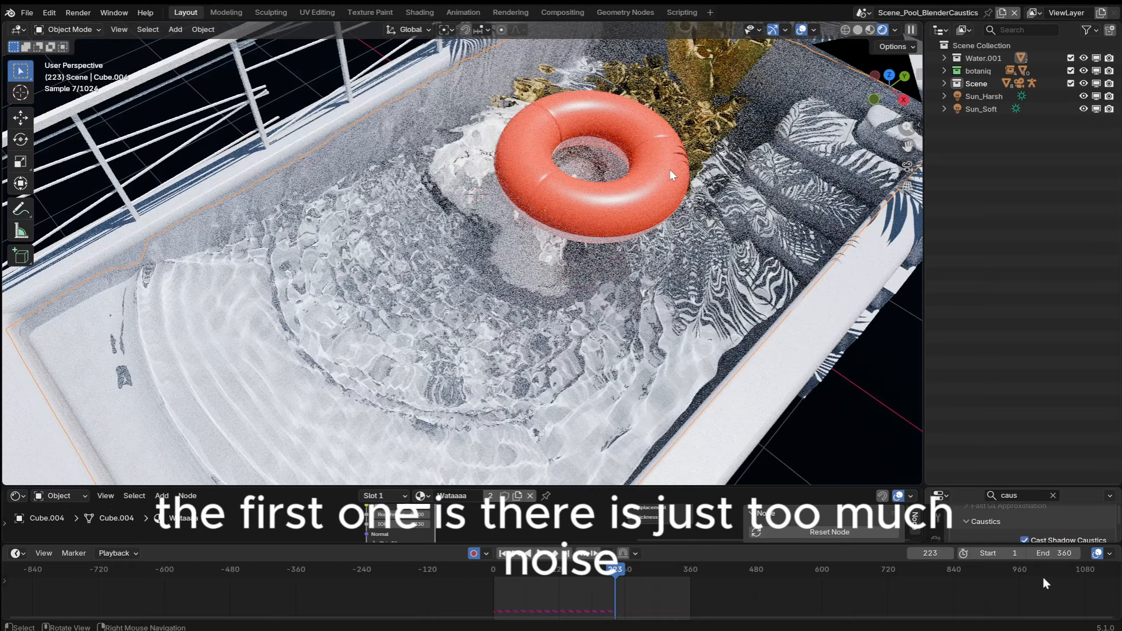
# Step: Examine the caustics on the pool floor, the wall and the Suzanne head up close for noise and pattern shape
pyautogui.scroll(2, 617, 236)
pyautogui.keyDown('shift'); pyautogui.moveTo(615, 231); pyautogui.dragTo(674, 198, button='middle'); pyautogui.keyUp('shift')
pyautogui.scroll(3, 564, 278)
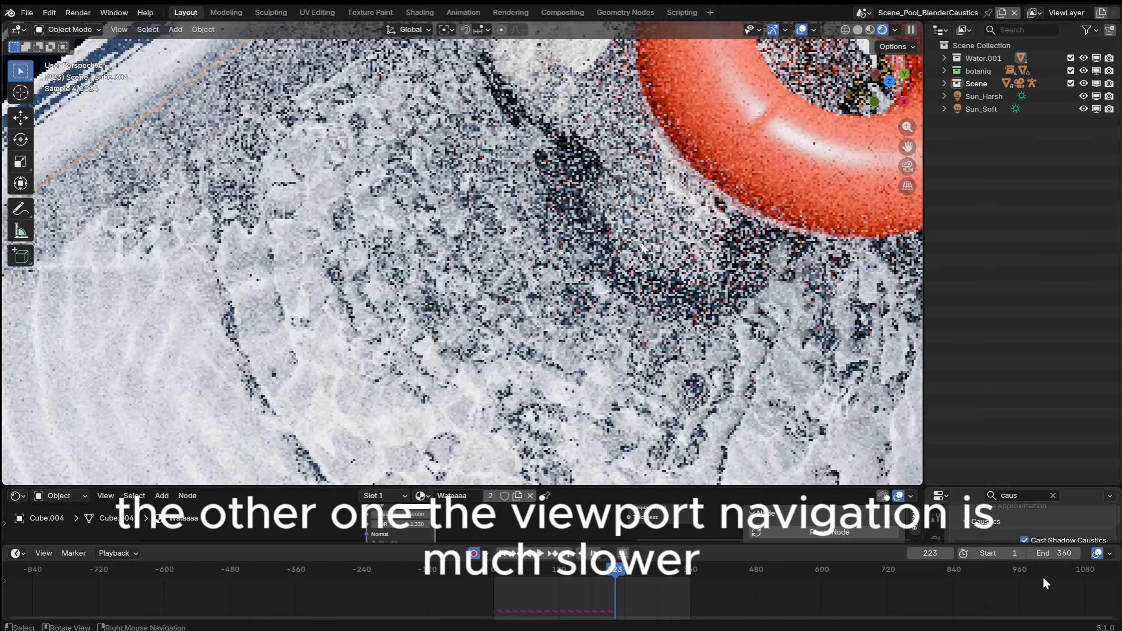
pyautogui.moveTo(579, 288)
pyautogui.mouseDown(button='middle')
pyautogui.moveTo(521, 254)
pyautogui.moveTo(513, 208)
pyautogui.moveTo(450, 246)
pyautogui.moveTo(583, 285)
pyautogui.mouseUp(button='middle')
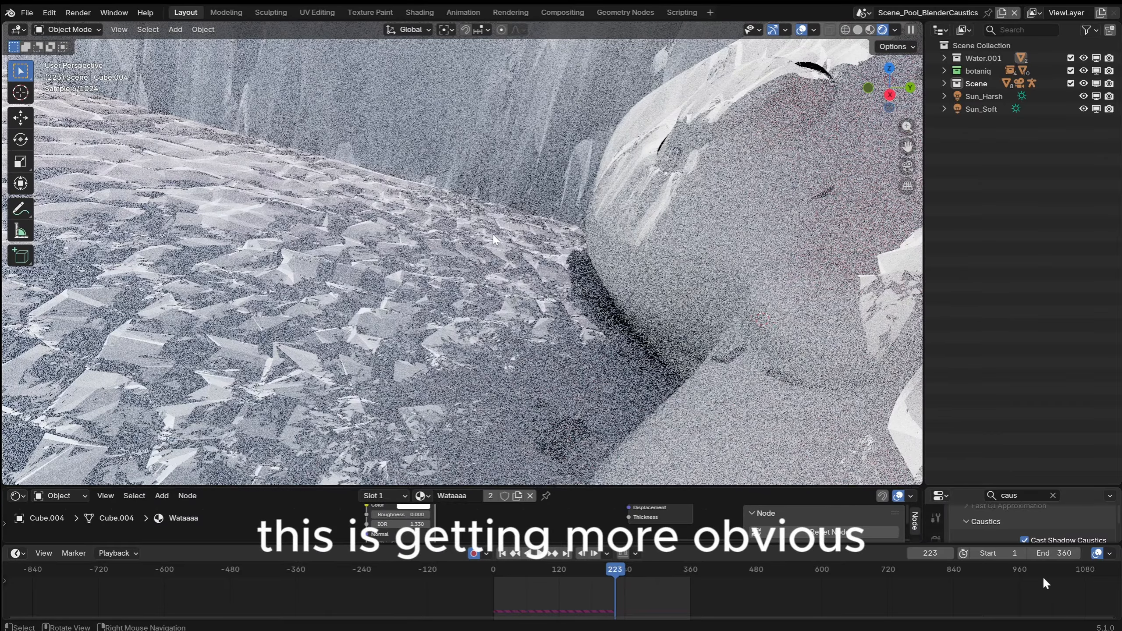
pyautogui.keyDown('shift'); pyautogui.moveTo(473, 115); pyautogui.dragTo(584, 151, button='middle'); pyautogui.keyUp('shift')
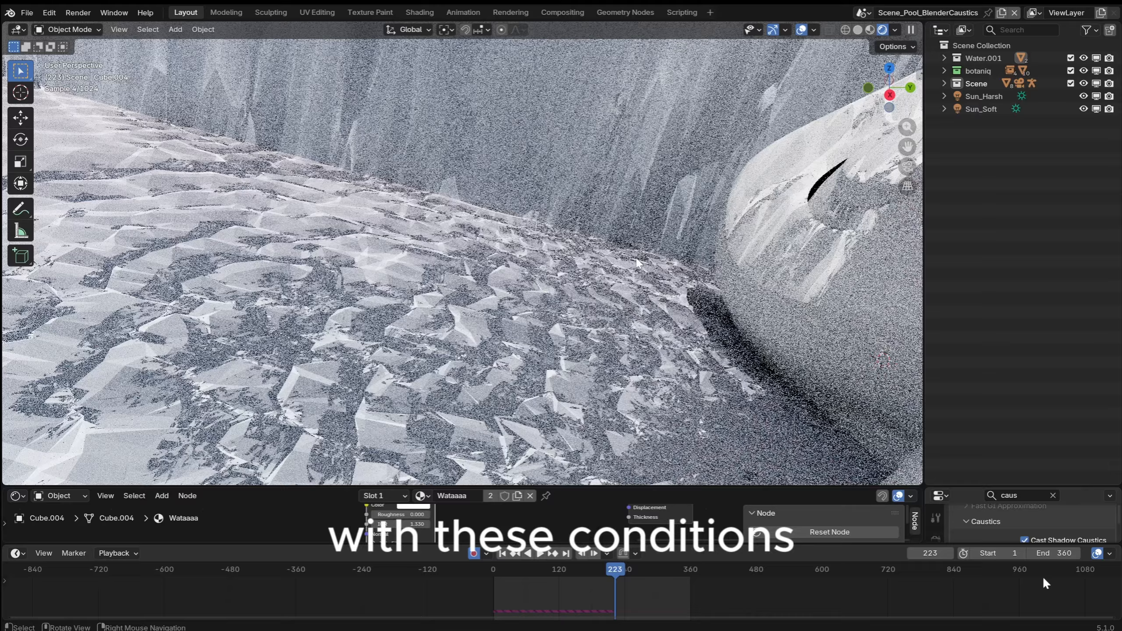
pyautogui.moveTo(636, 260); pyautogui.dragTo(483, 312, button='middle')
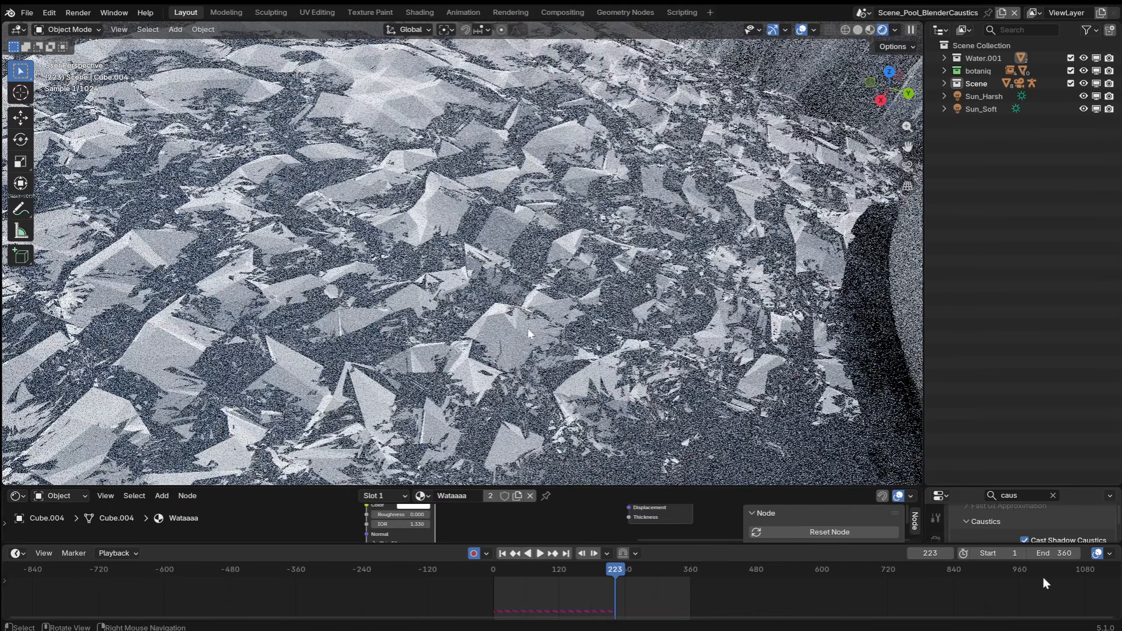
pyautogui.moveTo(547, 283); pyautogui.dragTo(538, 232, button='middle')
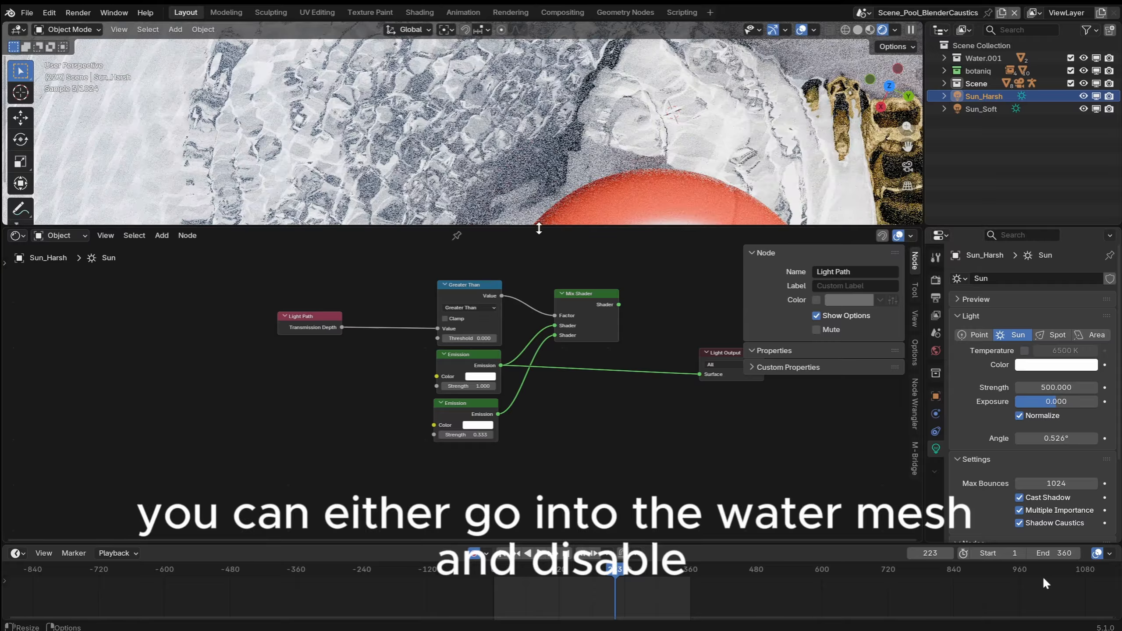
# Step: Connect the Volume Absorption node to the Material Output's Volume input in the Wataaaa water material
pyautogui.moveTo(546, 225); pyautogui.dragTo(546, 499)
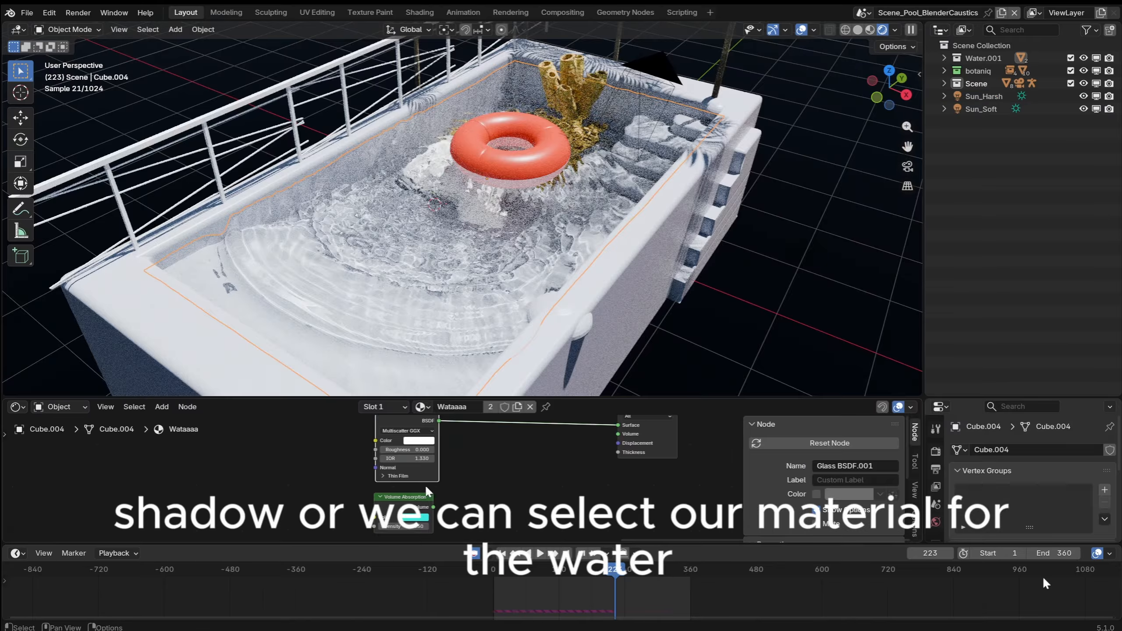
pyautogui.moveTo(527, 228); pyautogui.dragTo(516, 239, button='middle')
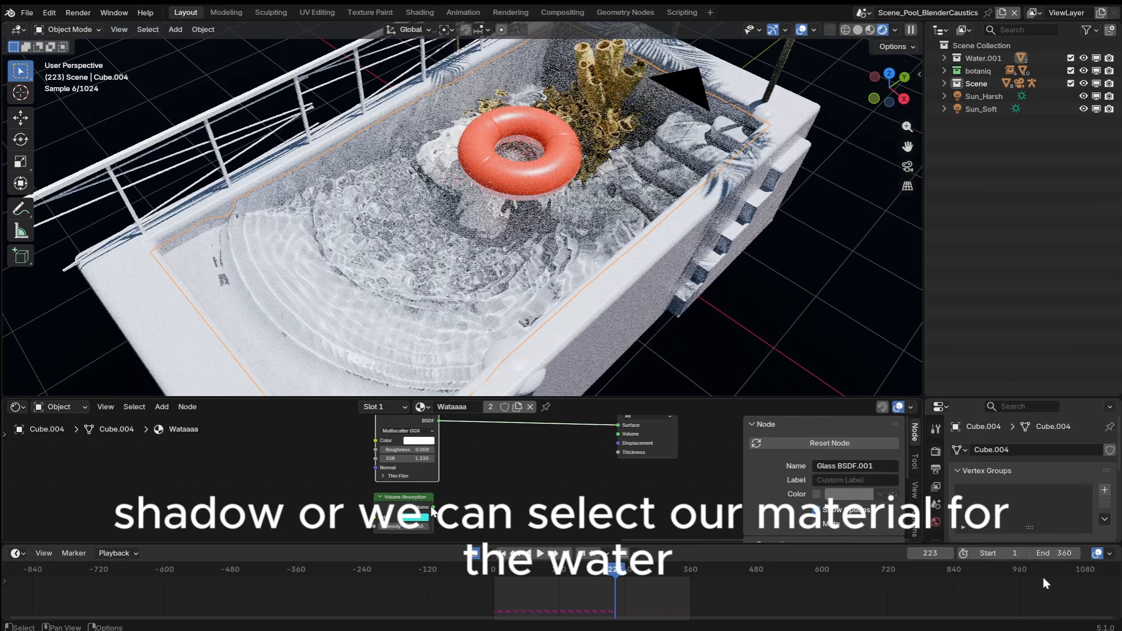
pyautogui.moveTo(610, 477); pyautogui.dragTo(610, 477)
pyautogui.moveTo(529, 287); pyautogui.dragTo(556, 380, button='middle')
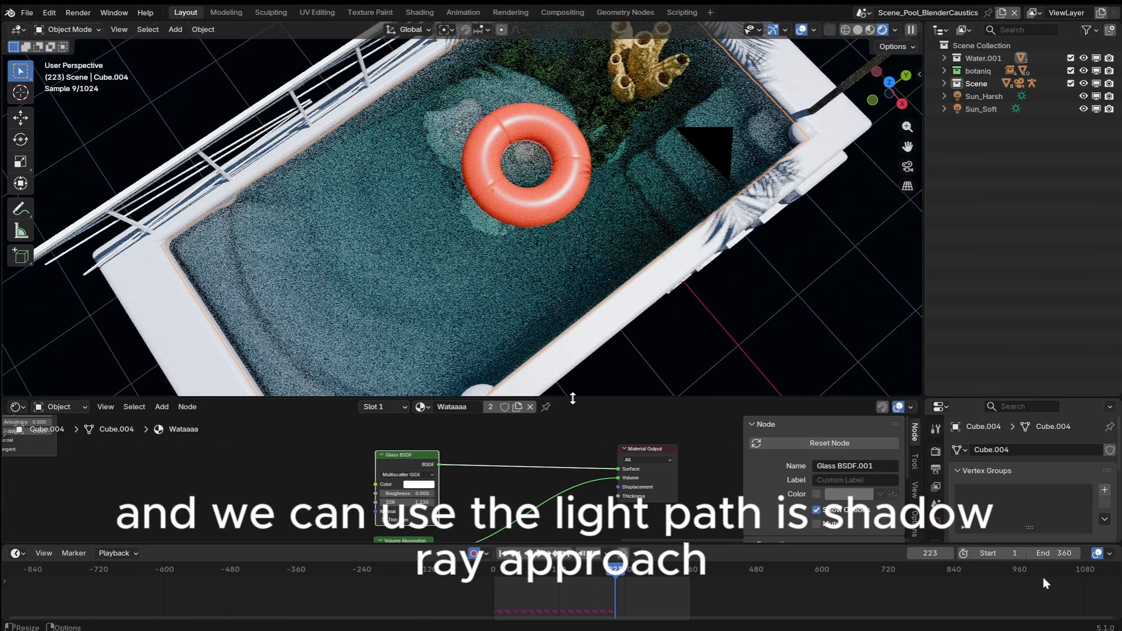
# Step: Add the Caustics Water node group to the Wataaaa material and copy its Light Path and Mix Shader nodes into the tree
pyautogui.moveTo(566, 398); pyautogui.dragTo(530, 261)
pyautogui.click(381, 478)
pyautogui.hotkey('shift', 'a')
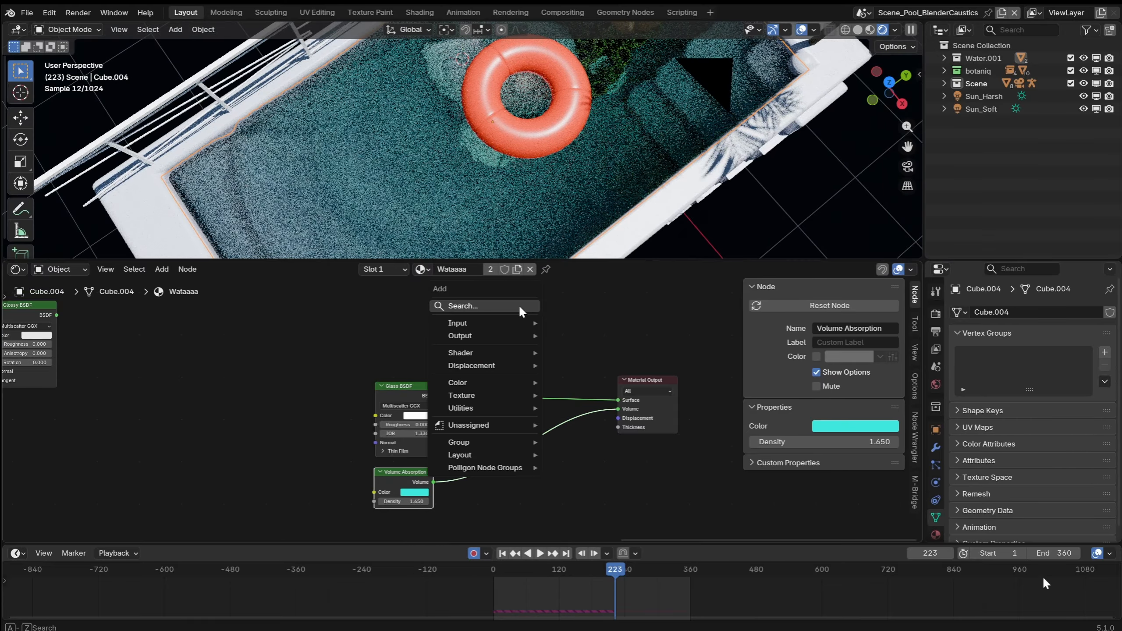
pyautogui.click(519, 306)
pyautogui.write('cau')
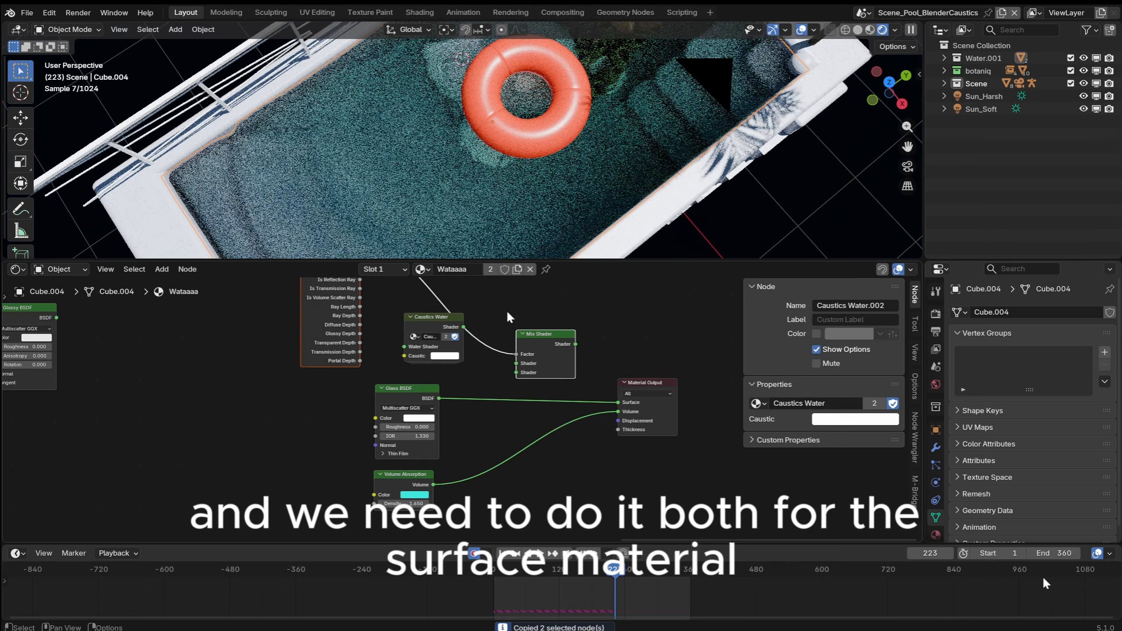
# Step: Add a Transparent BSDF and link it to the second shader input of the Mix Shader
pyautogui.click(630, 316)
pyautogui.write('tran')
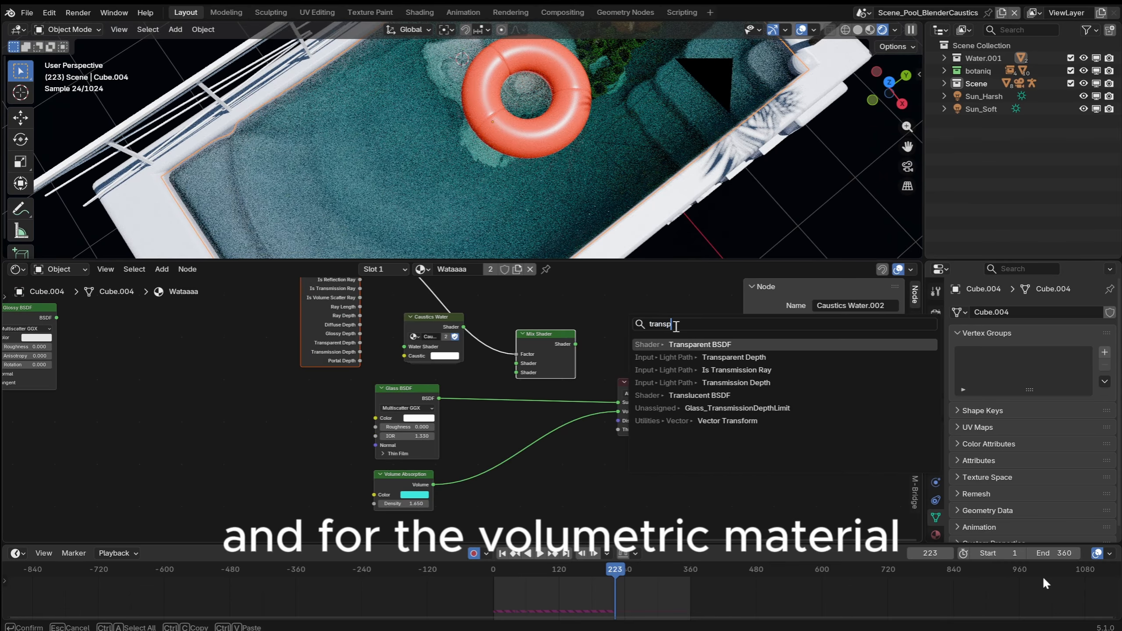
pyautogui.write('sp')
pyautogui.press('Return')
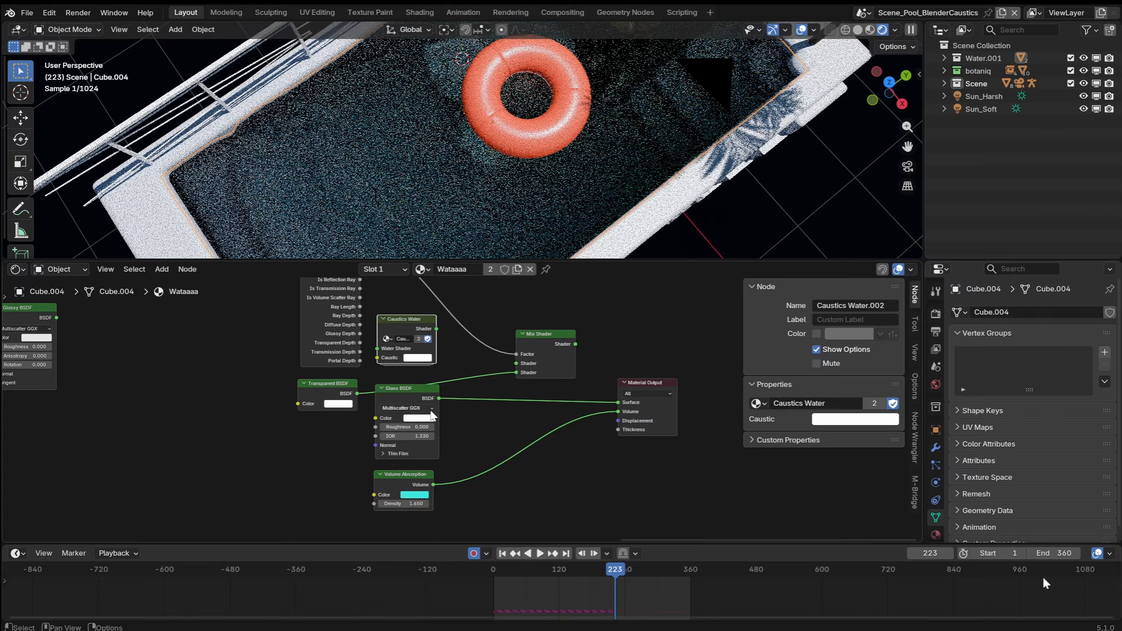
# Step: Route the Glass BSDF through the Mix Shader to Surface and the Volume Absorption through a duplicated Mix Shader to Volume
pyautogui.moveTo(437, 397); pyautogui.dragTo(522, 366)
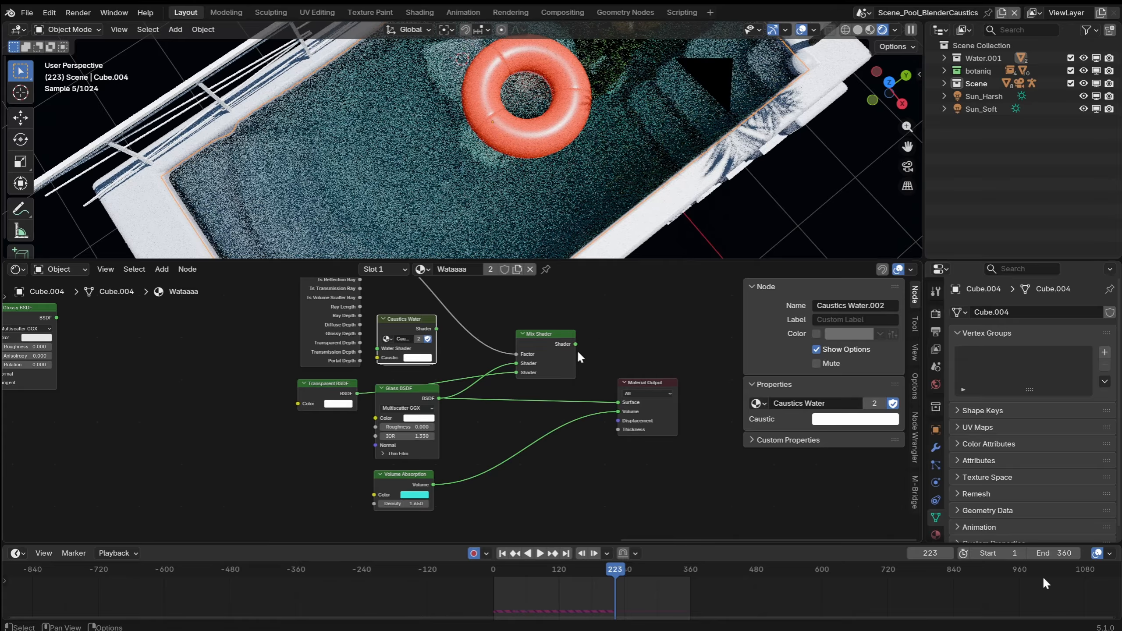
pyautogui.moveTo(629, 400); pyautogui.dragTo(619, 402)
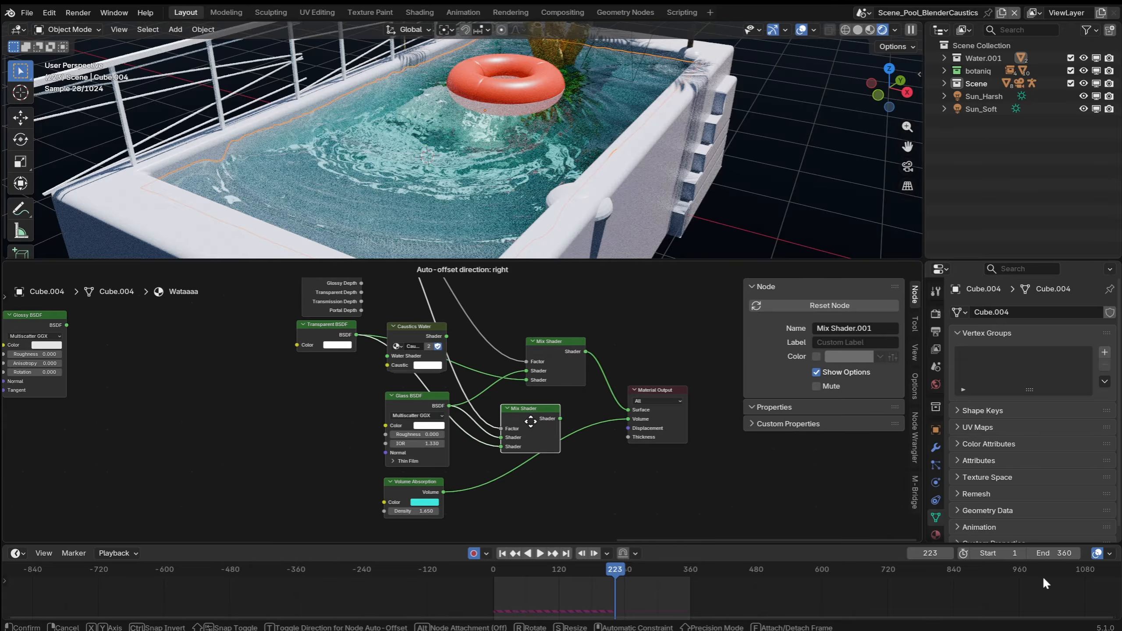
pyautogui.moveTo(443, 492); pyautogui.dragTo(534, 431)
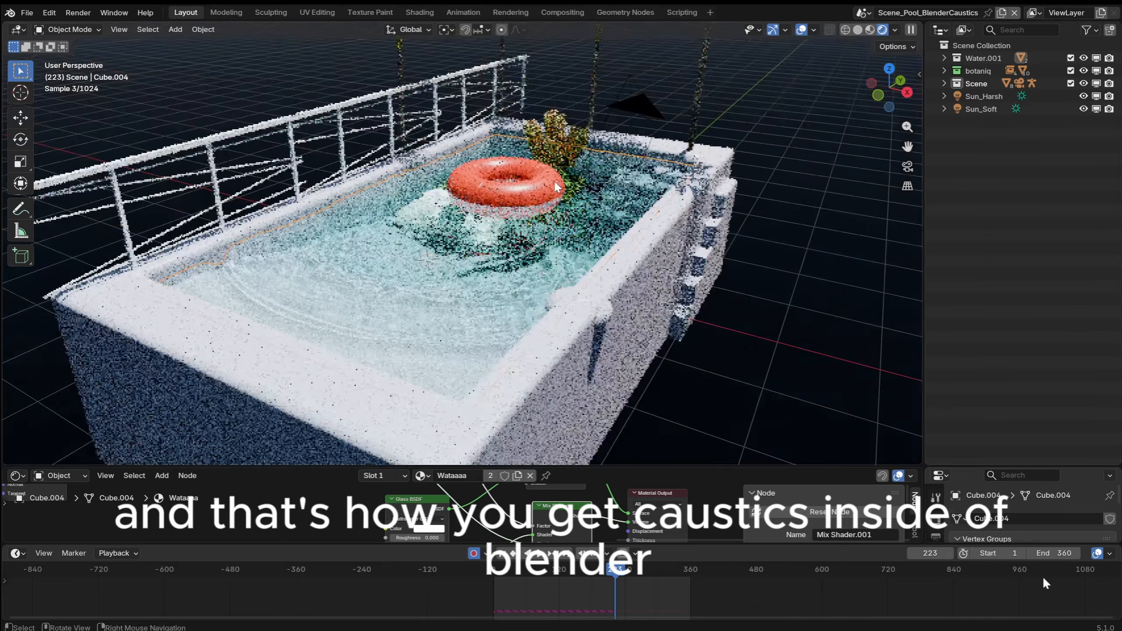
# Step: Examine the finished Blender caustics around the swim ring and up close on the pool floor and submerged Suzanne head
pyautogui.moveTo(554, 180); pyautogui.dragTo(575, 239, button='middle')
pyautogui.scroll(2, 550, 213)
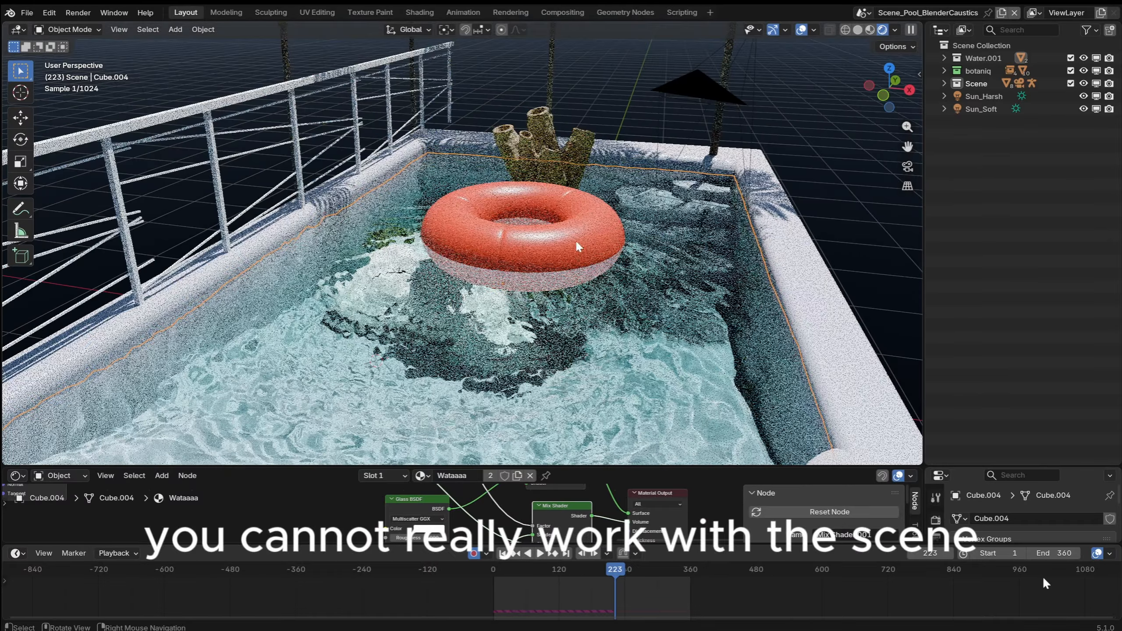
pyautogui.moveTo(666, 223); pyautogui.dragTo(593, 226, button='middle')
pyautogui.scroll(2, 640, 244)
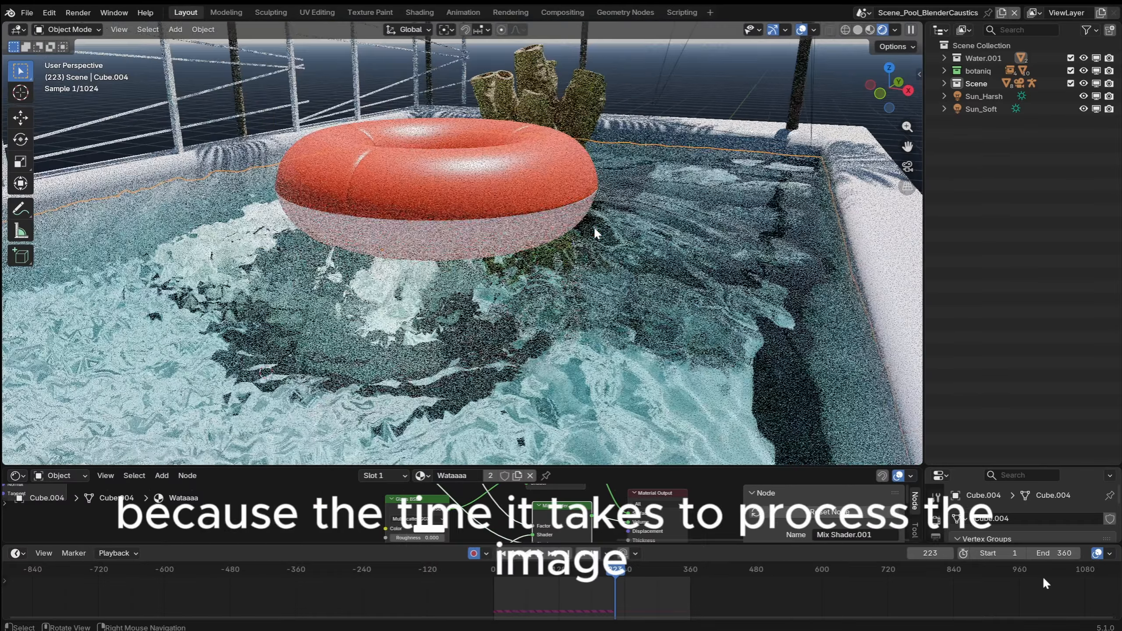
pyautogui.moveTo(485, 229); pyautogui.dragTo(614, 283, button='middle')
pyautogui.moveTo(614, 282); pyautogui.dragTo(524, 270, button='middle')
pyautogui.scroll(5, 523, 265)
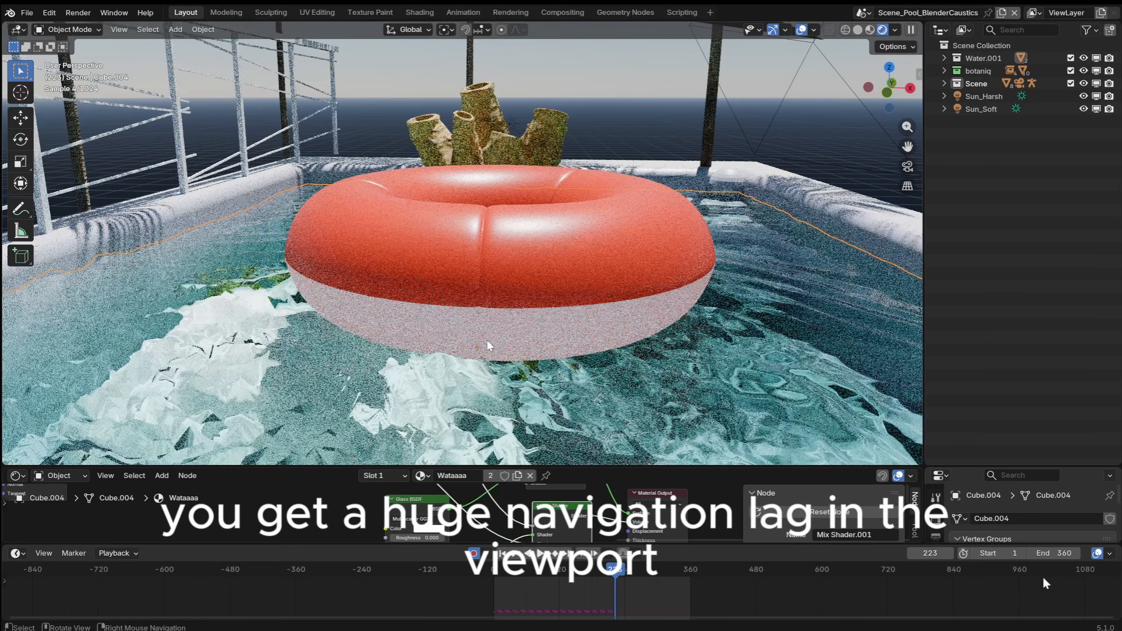
pyautogui.keyDown('shift'); pyautogui.moveTo(485, 354); pyautogui.dragTo(530, 322, button='middle'); pyautogui.keyUp('shift')
pyautogui.scroll(-4, 530, 322)
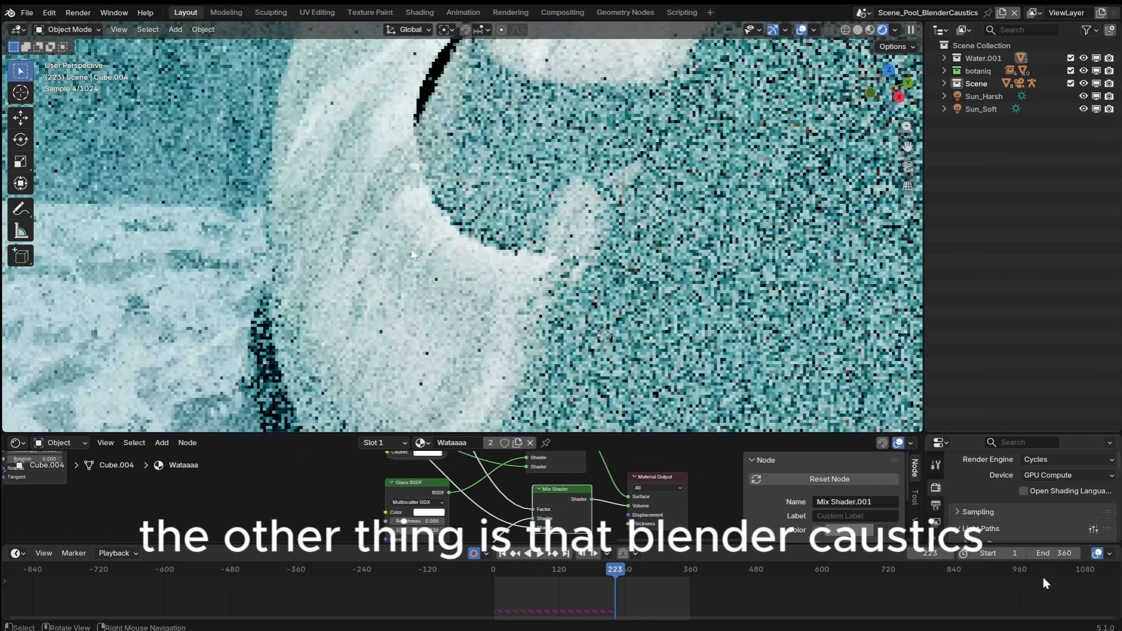
pyautogui.moveTo(411, 250); pyautogui.dragTo(617, 221, button='middle')
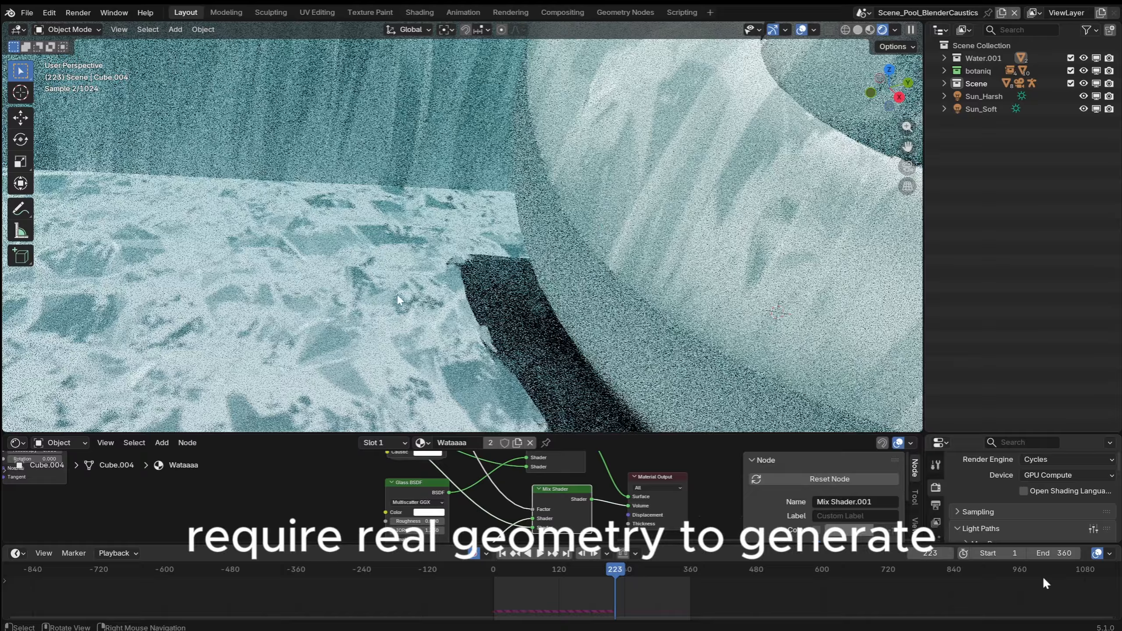
pyautogui.keyDown('shift'); pyautogui.moveTo(397, 295); pyautogui.dragTo(657, 269, button='middle'); pyautogui.keyUp('shift')
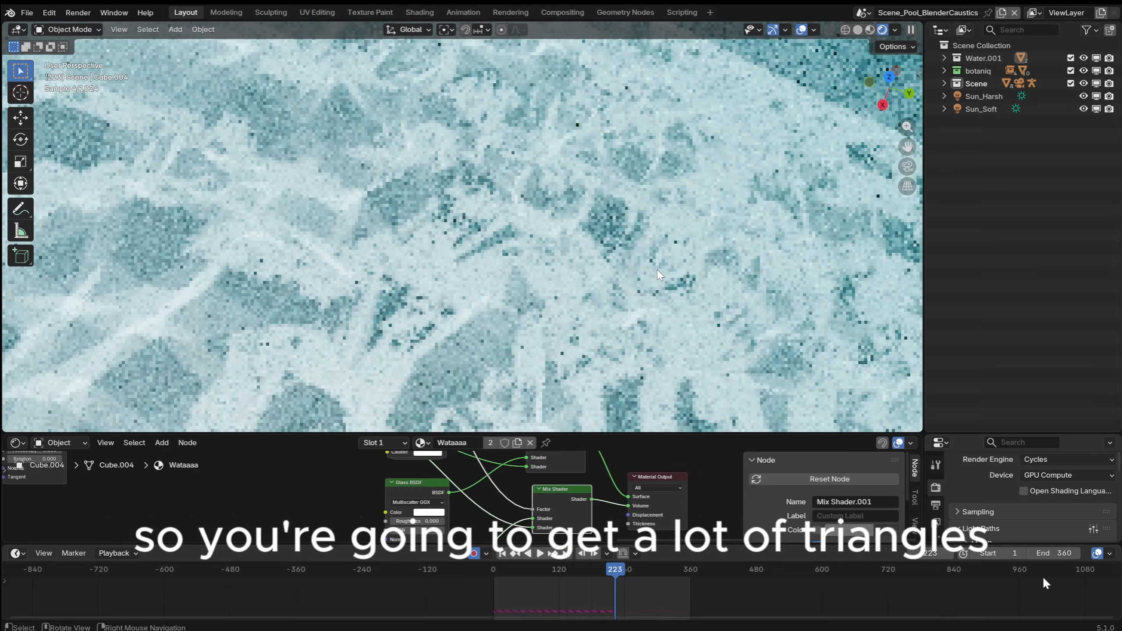
pyautogui.keyDown('shift'); pyautogui.moveTo(434, 287); pyautogui.dragTo(611, 277, button='middle'); pyautogui.keyUp('shift')
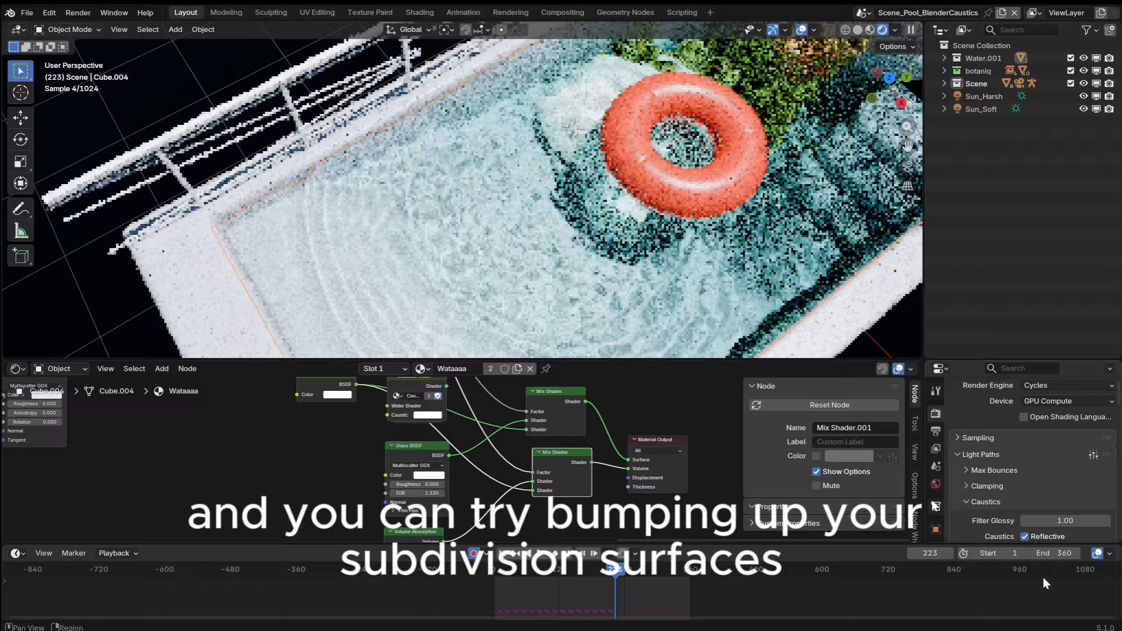
# Step: Add a Subdivision Surface modifier to the water object Cube.004
pyautogui.scroll(-4, 933, 501)
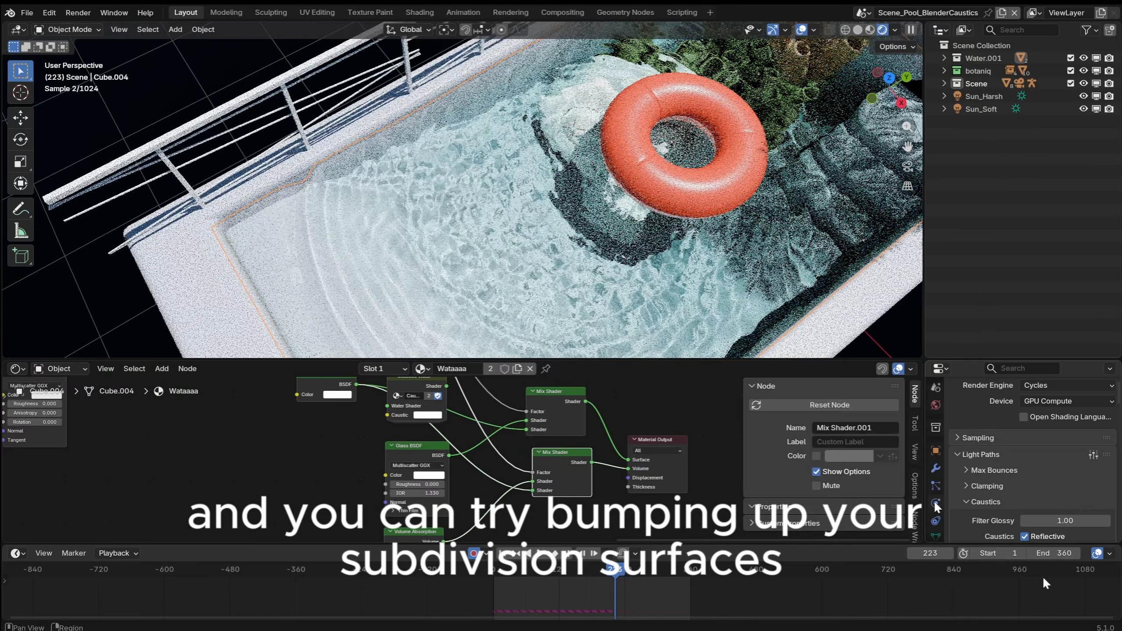
pyautogui.click(936, 468)
pyautogui.click(1028, 413)
pyautogui.write('subd')
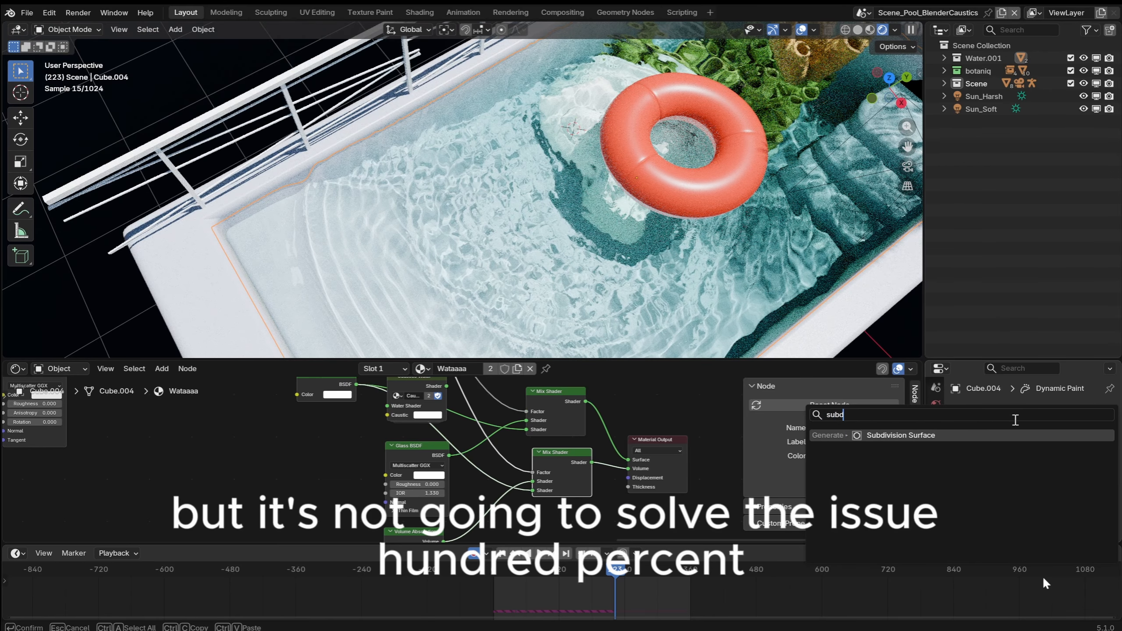
pyautogui.click(964, 435)
# Step: Examine the subdivided water's caustics up close across the pool floor from several angles
pyautogui.scroll(8, 645, 258)
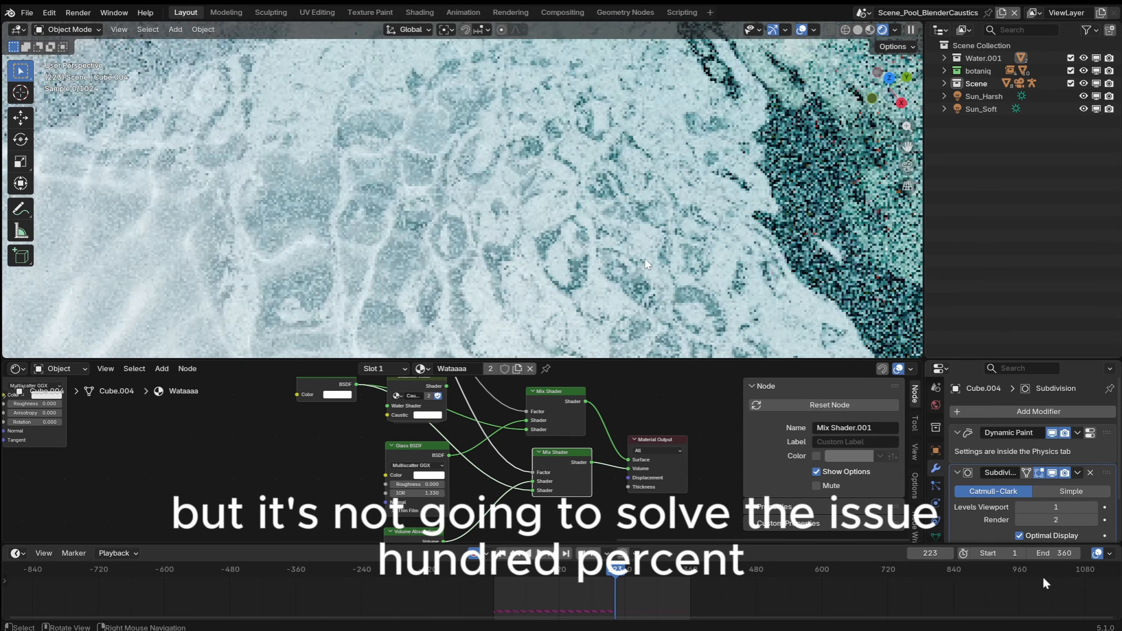
pyautogui.moveTo(644, 258); pyautogui.dragTo(537, 216, button='middle')
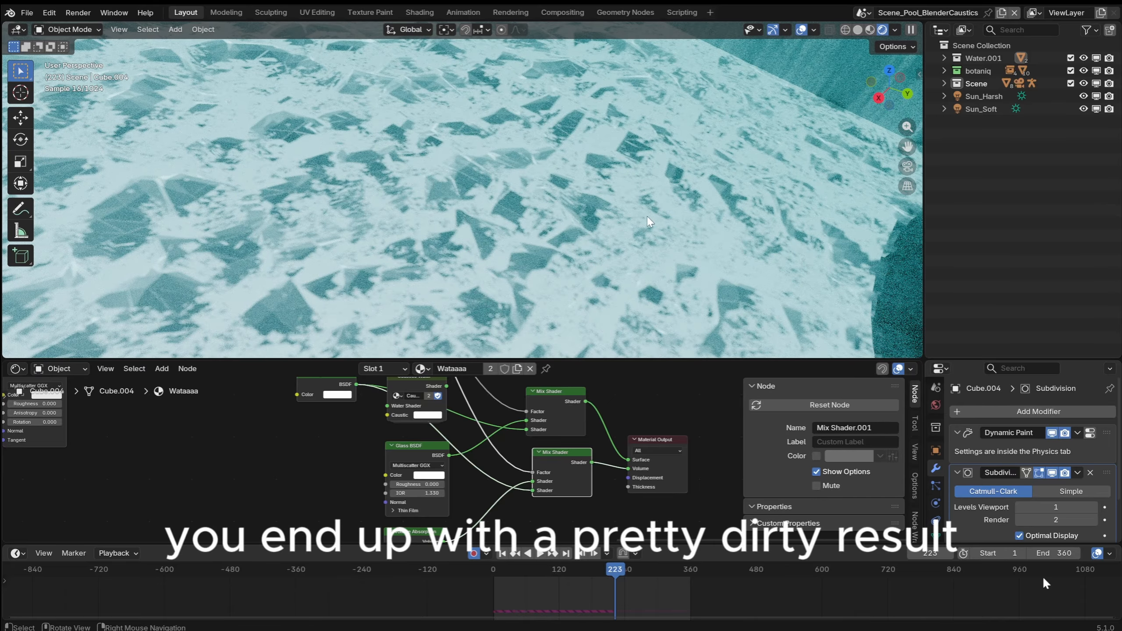
pyautogui.moveTo(647, 216); pyautogui.dragTo(590, 220, button='middle')
pyautogui.scroll(5, 574, 215)
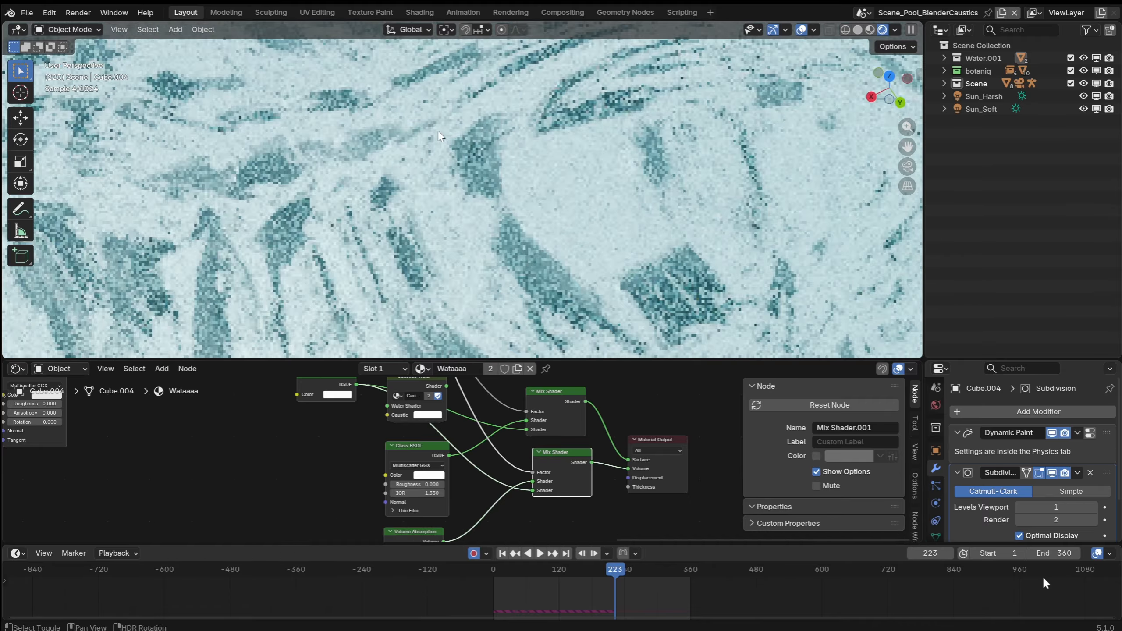
pyautogui.keyDown('shift'); pyautogui.moveTo(438, 132); pyautogui.dragTo(576, 246, button='middle'); pyautogui.keyUp('shift')
pyautogui.scroll(-5, 576, 246)
pyautogui.keyDown('shift'); pyautogui.moveTo(452, 141); pyautogui.dragTo(434, 199, button='middle'); pyautogui.keyUp('shift')
pyautogui.scroll(-2, 434, 199)
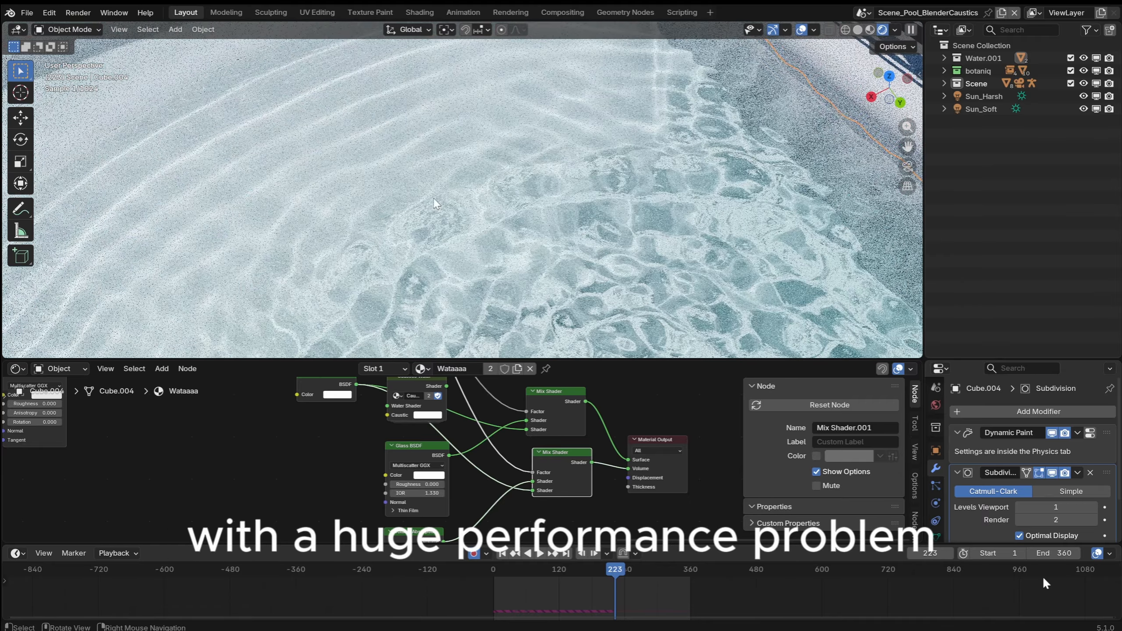
pyautogui.moveTo(609, 256); pyautogui.dragTo(571, 242, button='middle')
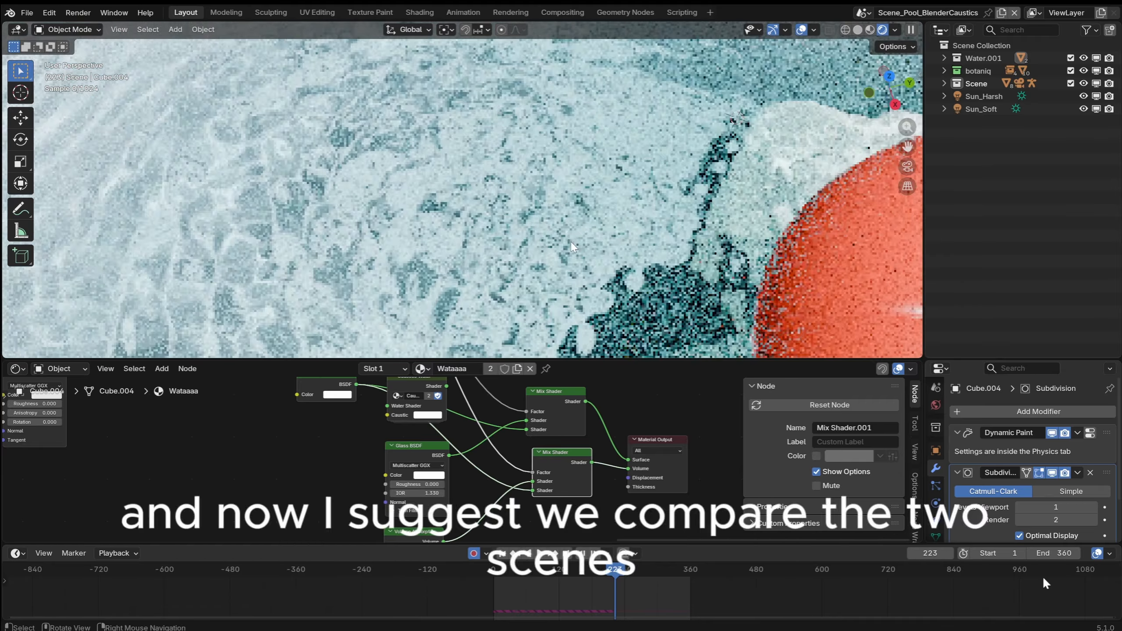
# Step: Inspect the Blender caustics and shadow beneath the swim ring from low and high viewpoints
pyautogui.scroll(-8, 570, 241)
pyautogui.moveTo(670, 224); pyautogui.dragTo(577, 190, button='middle')
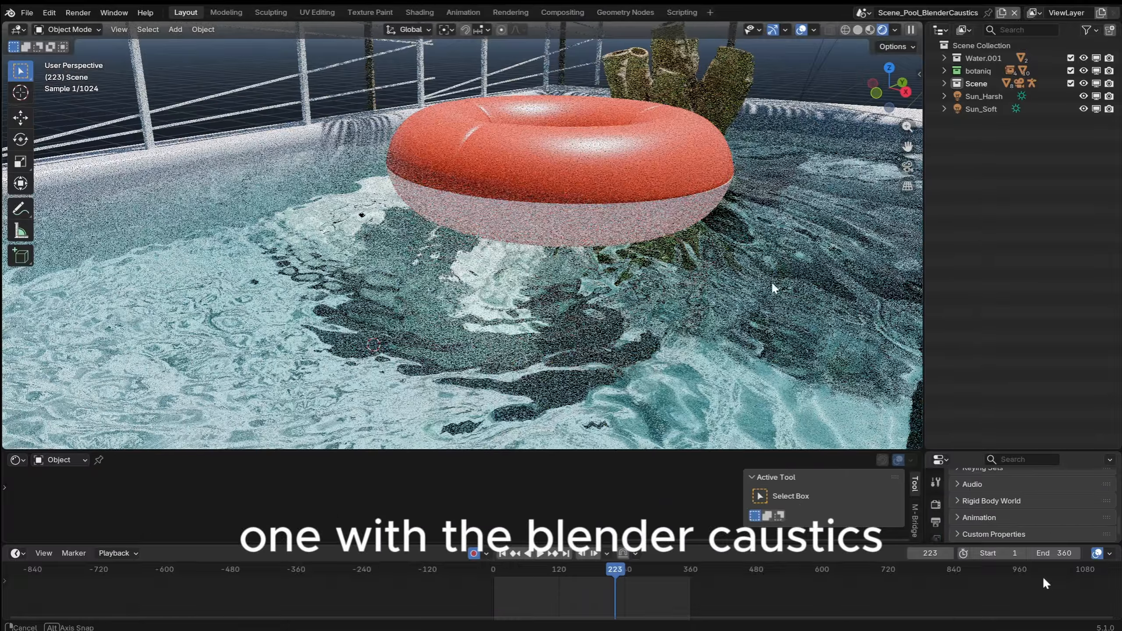
pyautogui.moveTo(771, 281); pyautogui.dragTo(751, 380, button='middle')
pyautogui.scroll(-2, 643, 214)
pyautogui.scroll(3, 649, 247)
pyautogui.scroll(-3, 700, 261)
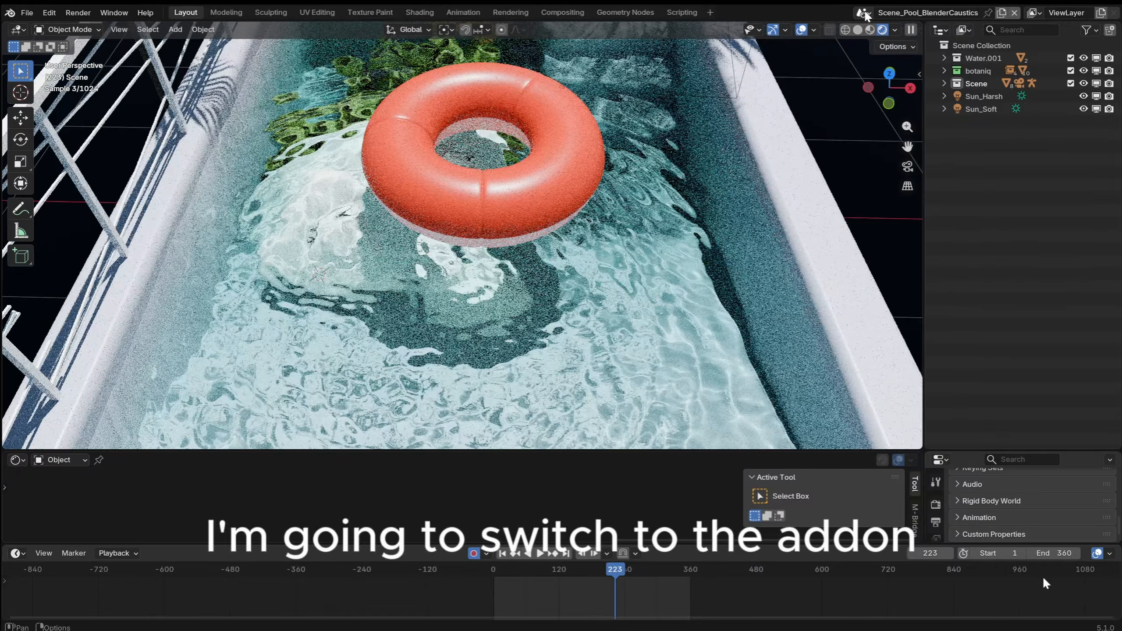
# Step: Switch to the Scene_Pool_PresentRealCaustics scene and examine its caustics across the pool and around the swim ring
pyautogui.press('Return')
pyautogui.scroll(-1, 705, 239)
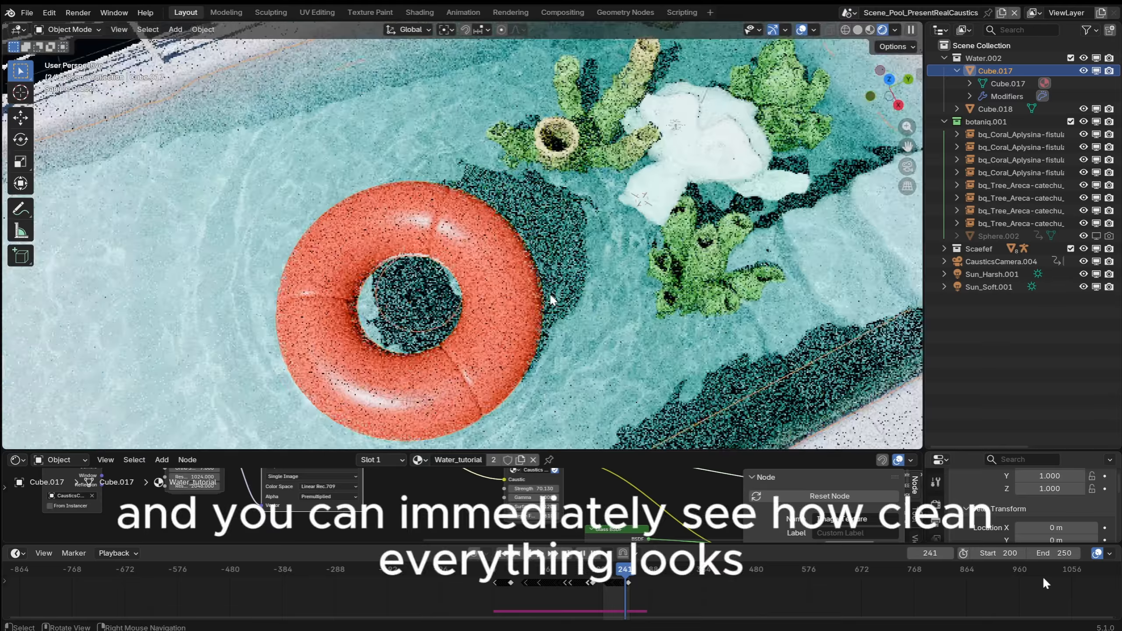
pyautogui.scroll(-3, 548, 292)
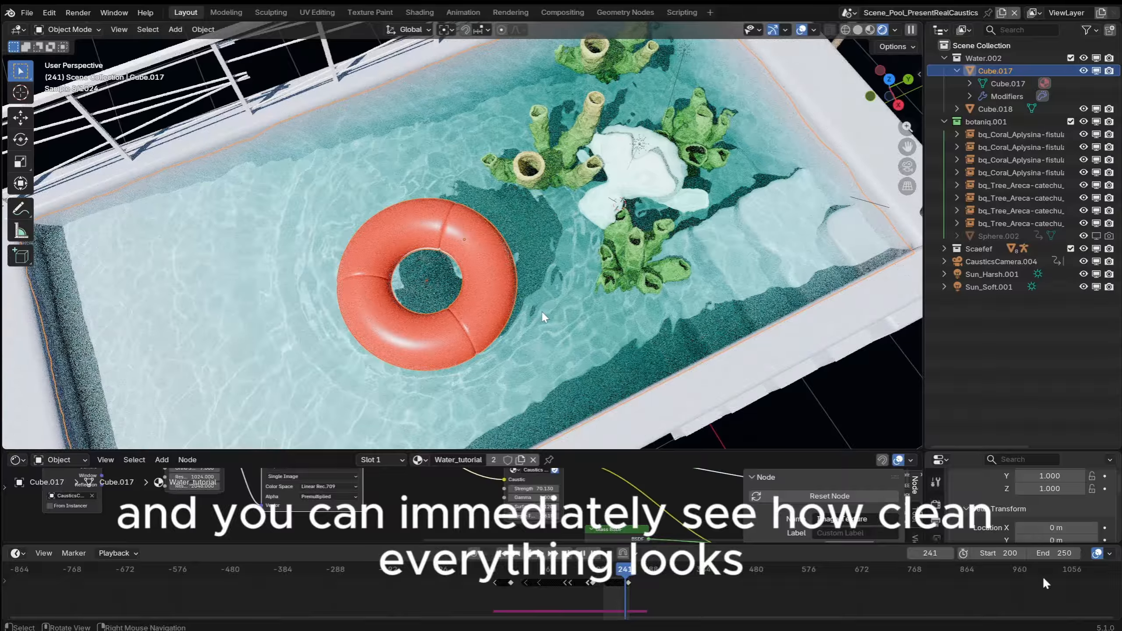
pyautogui.moveTo(541, 311); pyautogui.dragTo(513, 324, button='middle')
pyautogui.moveTo(632, 305)
pyautogui.mouseDown(button='middle')
pyautogui.moveTo(498, 305)
pyautogui.moveTo(560, 327)
pyautogui.moveTo(636, 325)
pyautogui.mouseUp(button='middle')
pyautogui.scroll(-3, 523, 263)
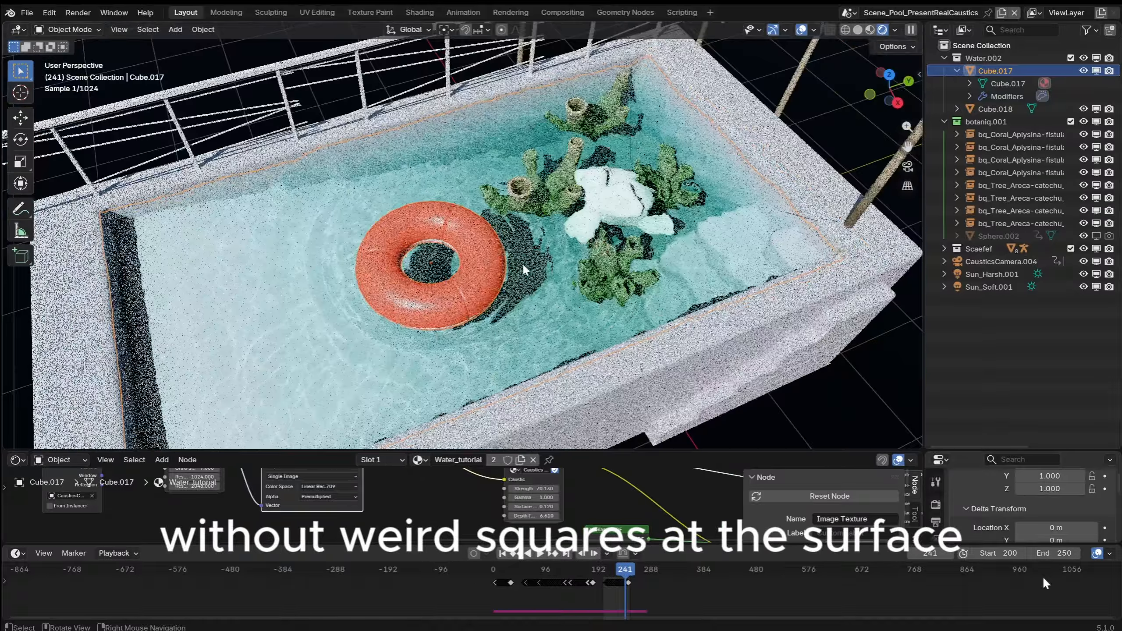
pyautogui.moveTo(523, 263); pyautogui.dragTo(592, 195, button='middle')
pyautogui.scroll(3, 530, 257)
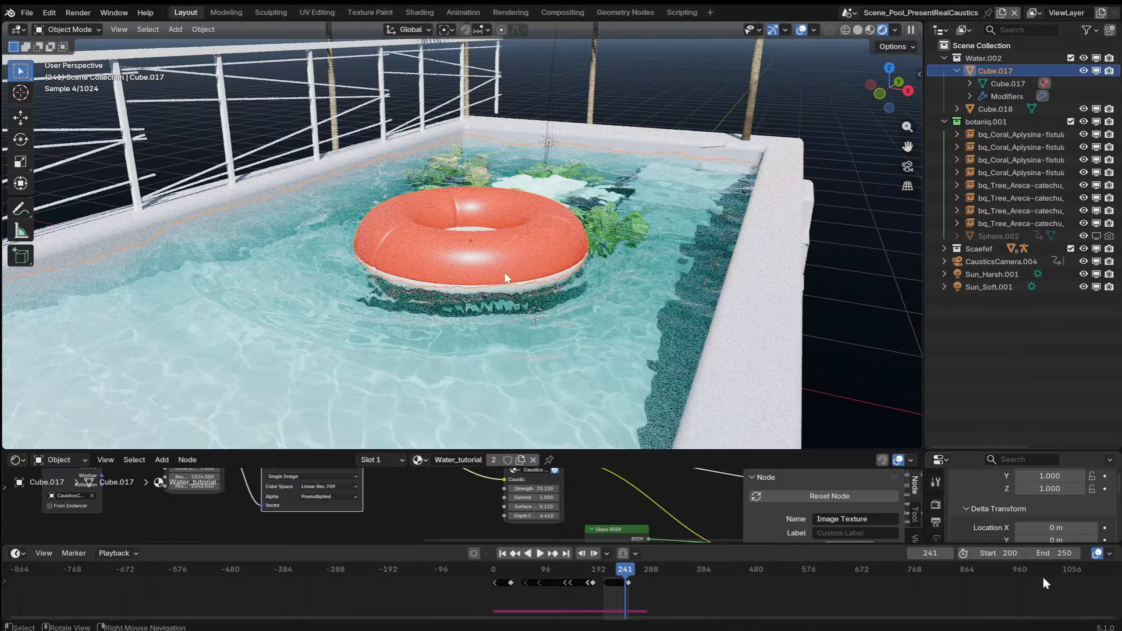
# Step: Move the swim ring above the water and view its shadow on the pool floor from overhead
pyautogui.click(506, 275)
pyautogui.press('g')
pyautogui.rightClick(517, 213)
pyautogui.moveTo(518, 213); pyautogui.dragTo(424, 322, button='middle')
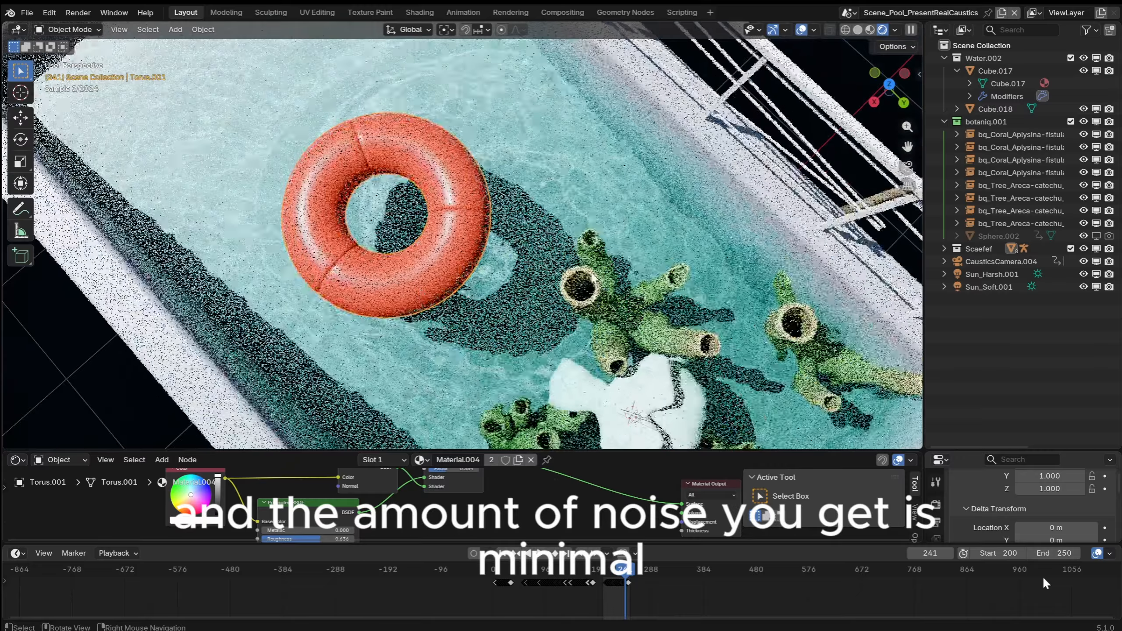
# Step: Try moving the submerged Suzanne head among the corals and inspect the caustics around it
pyautogui.keyDown('shift'); pyautogui.moveTo(548, 318); pyautogui.dragTo(435, 281, button='middle'); pyautogui.keyUp('shift')
pyautogui.moveTo(570, 350); pyautogui.dragTo(654, 424, button='middle')
pyautogui.click(635, 331)
pyautogui.press('g')
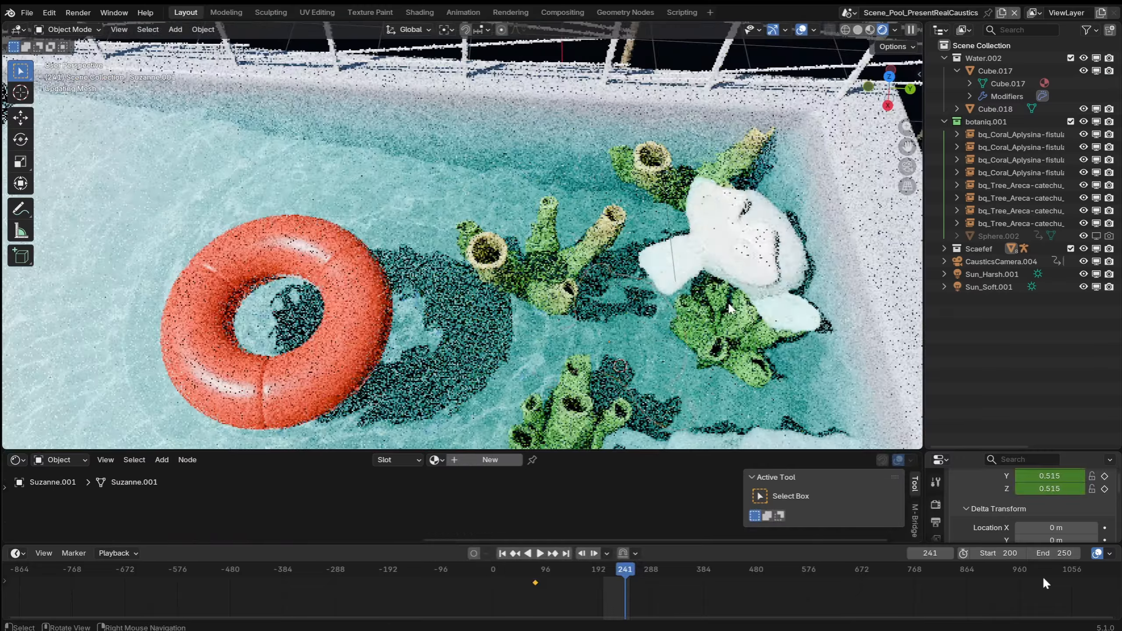
pyautogui.moveTo(574, 296)
pyautogui.mouseDown(button='middle')
pyautogui.moveTo(619, 292)
pyautogui.moveTo(576, 280)
pyautogui.mouseUp(button='middle')
pyautogui.scroll(3, 618, 292)
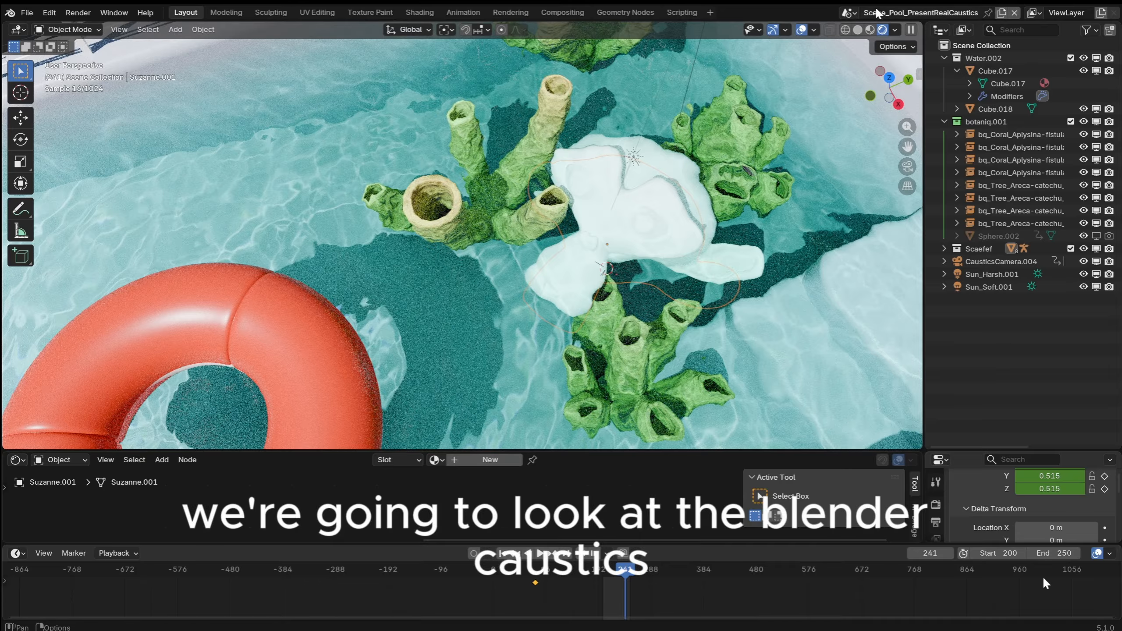
# Step: Switch to the Scene_Pool_BlenderCaustics scene and examine its noise and viewport speed around the swim ring and underwater
pyautogui.press('Return')
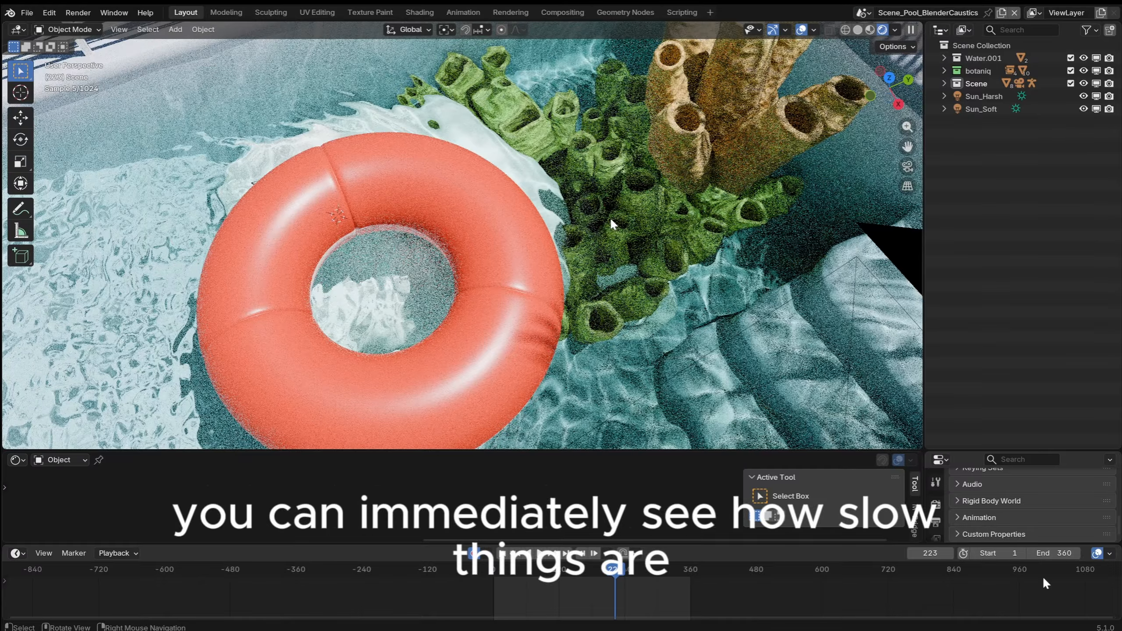
pyautogui.scroll(-6, 611, 218)
pyautogui.moveTo(539, 265); pyautogui.dragTo(574, 231, button='middle')
pyautogui.scroll(6, 574, 232)
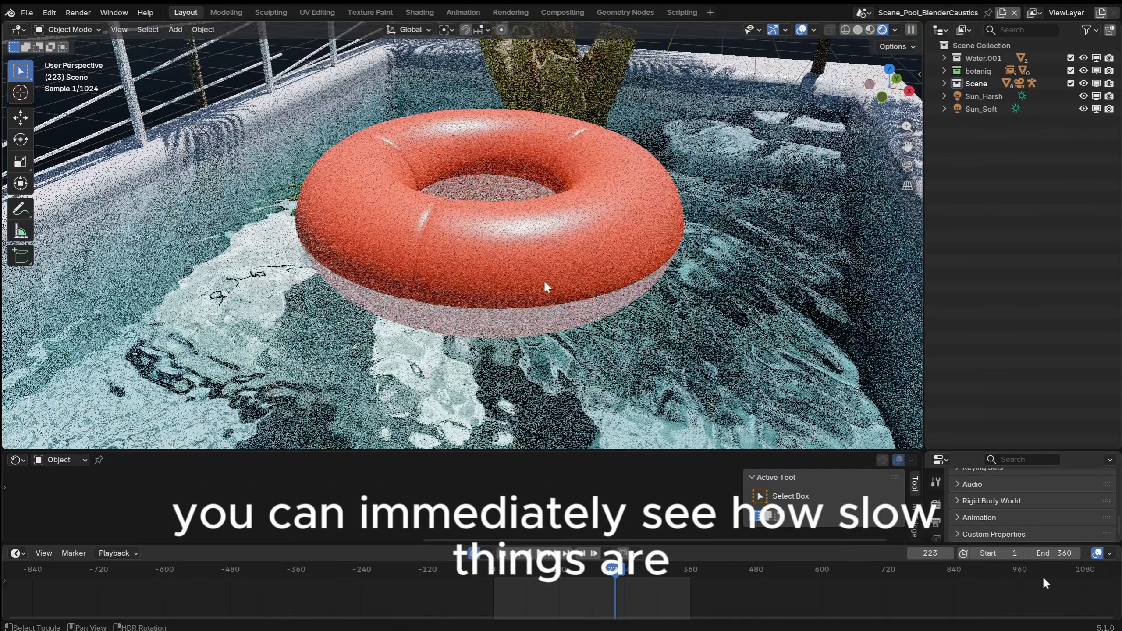
pyautogui.keyDown('shift'); pyautogui.moveTo(519, 316); pyautogui.dragTo(636, 208, button='middle'); pyautogui.keyUp('shift')
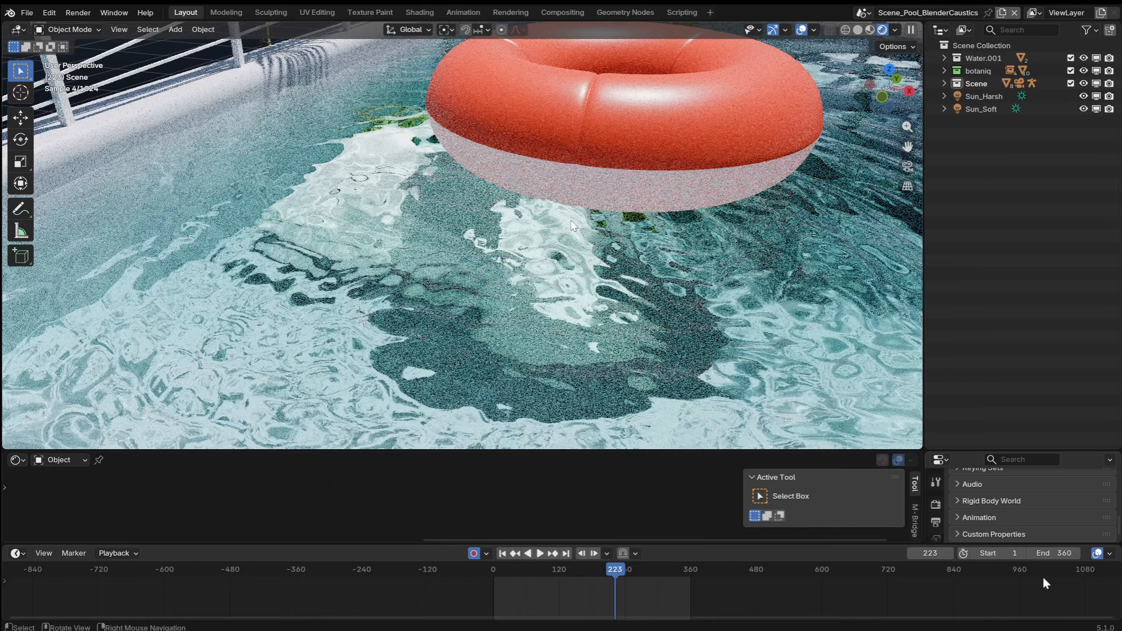
pyautogui.scroll(5, 574, 225)
pyautogui.moveTo(574, 274); pyautogui.dragTo(558, 197, button='middle')
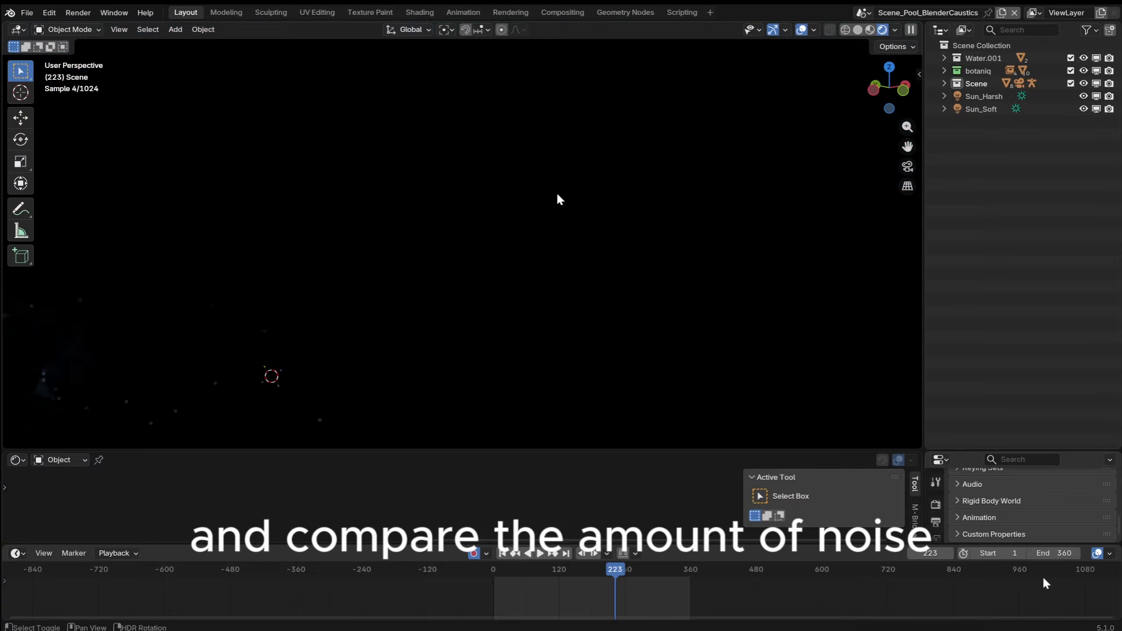
pyautogui.moveTo(530, 270); pyautogui.dragTo(559, 264, button='middle')
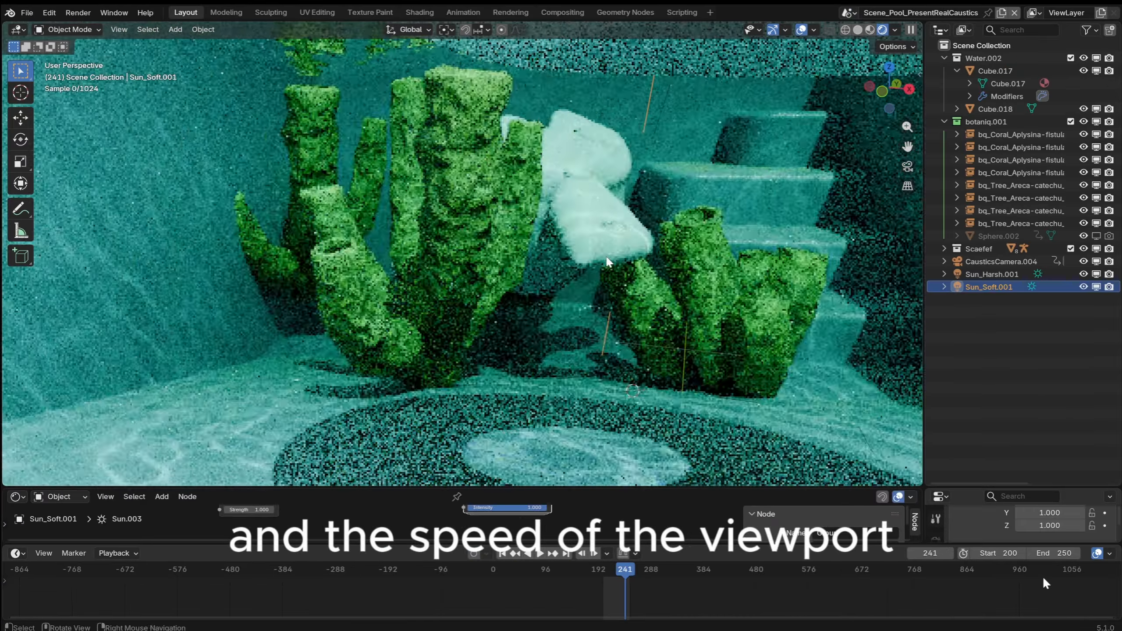
# Step: Examine the add-on scene's caustics underwater around the corals and Suzanne head, plus the whole pool from above
pyautogui.scroll(5, 496, 283)
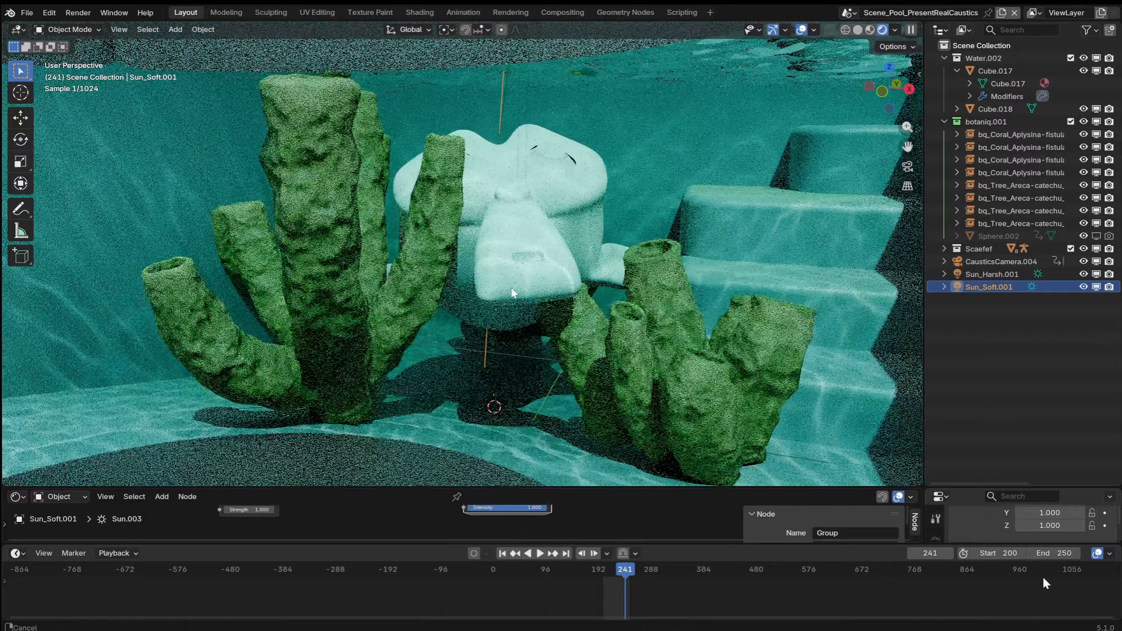
pyautogui.scroll(3, 496, 282)
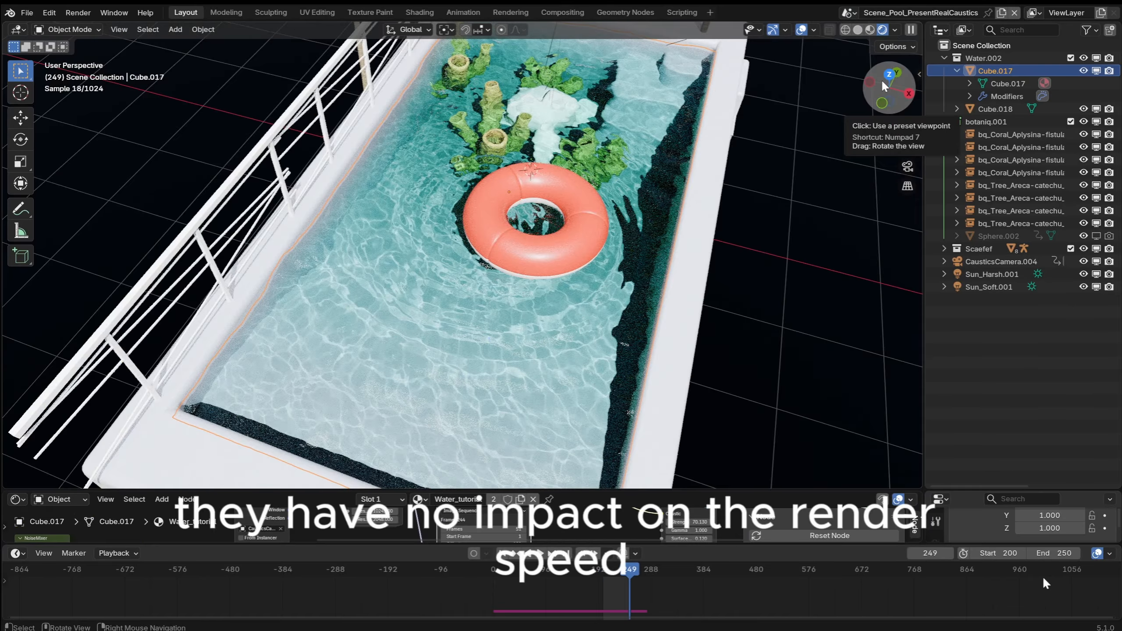
pyautogui.moveTo(690, 182); pyautogui.dragTo(588, 98, button='middle')
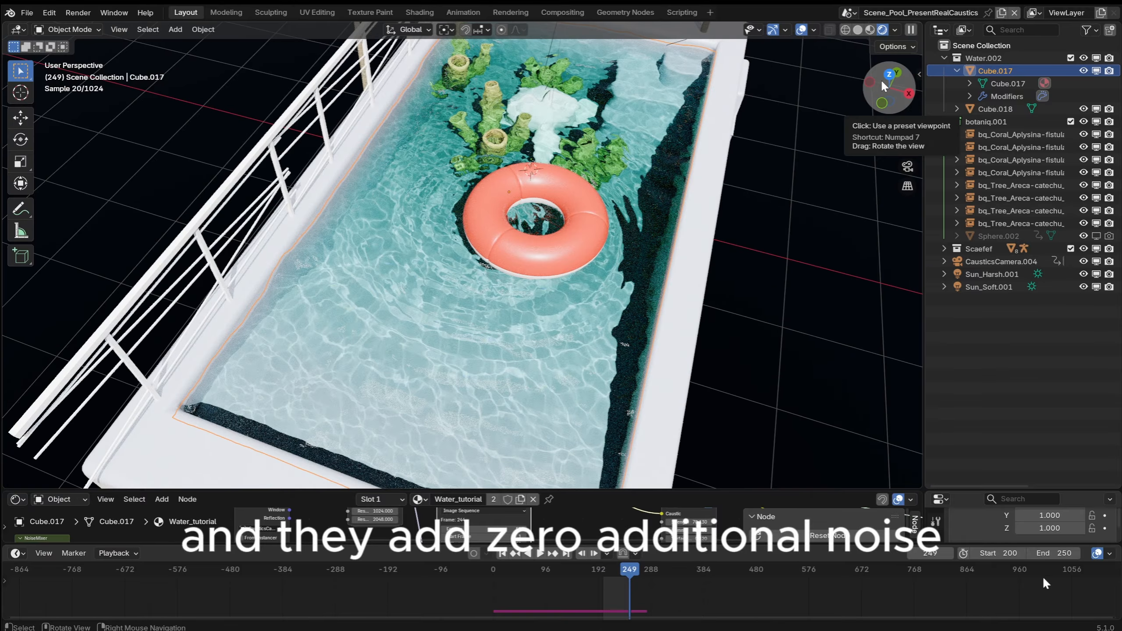
pyautogui.moveTo(690, 182); pyautogui.dragTo(588, 98, button='middle')
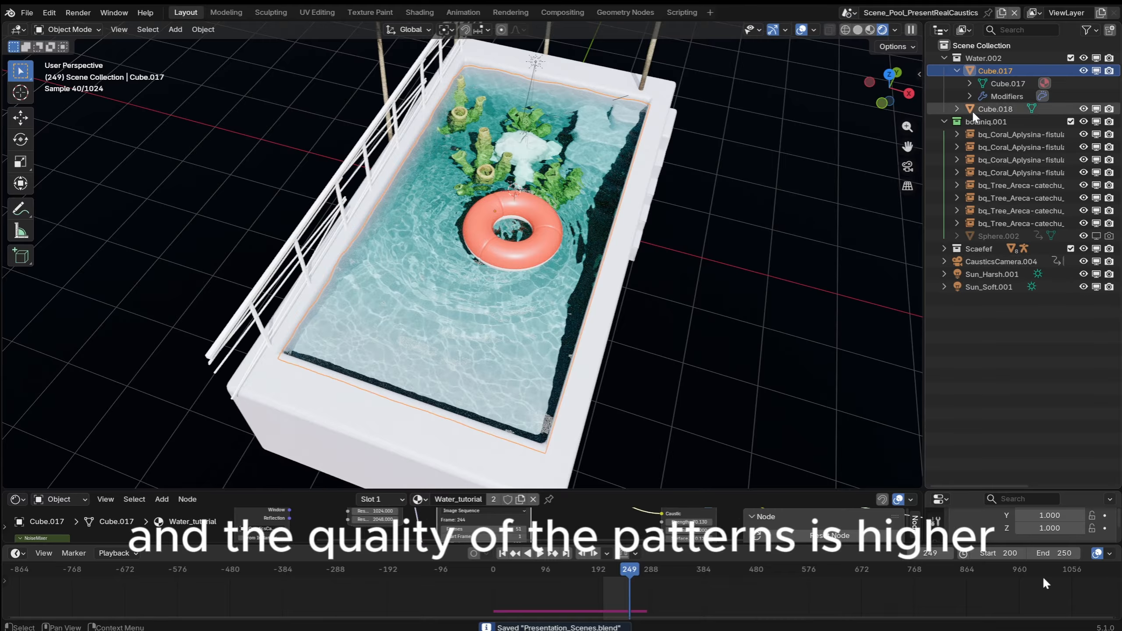
# Step: View the pool through CausticsCamera.004 and set a render region over the corals and caustics beside the swim ring
pyautogui.click(994, 262)
pyautogui.scroll(-5, 669, 170)
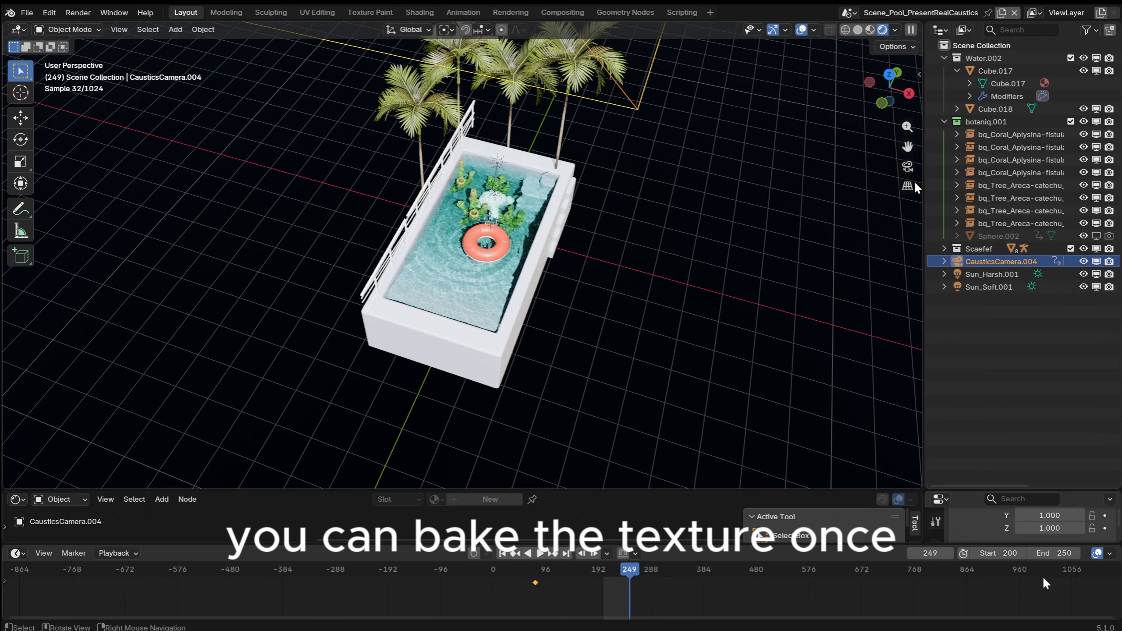
pyautogui.click(907, 167)
pyautogui.scroll(6, 438, 201)
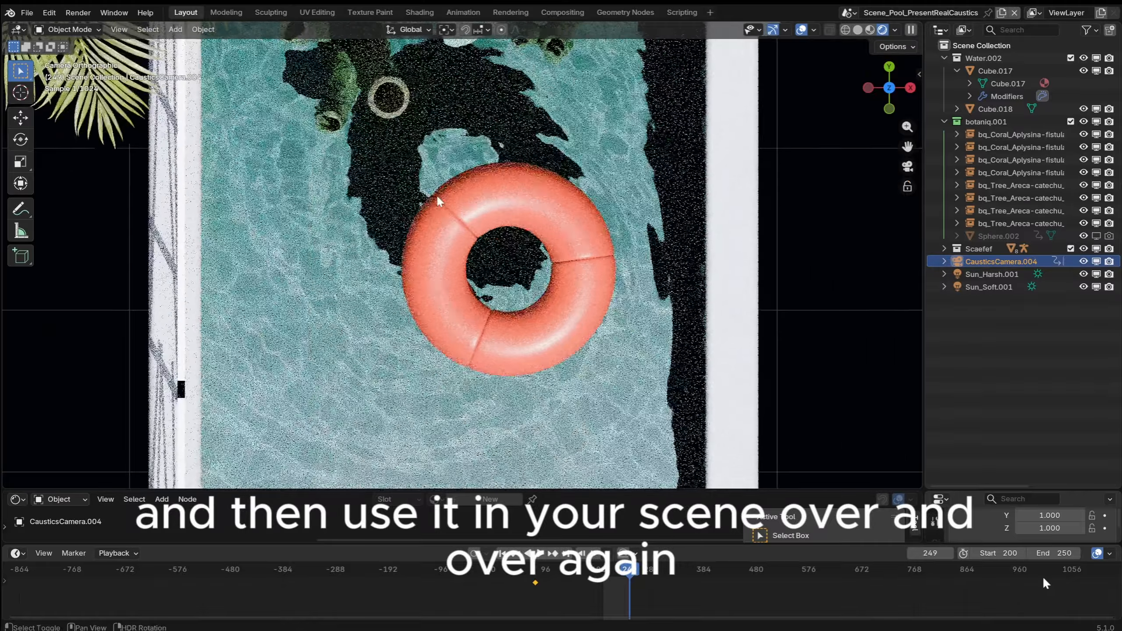
pyautogui.scroll(5, 438, 201)
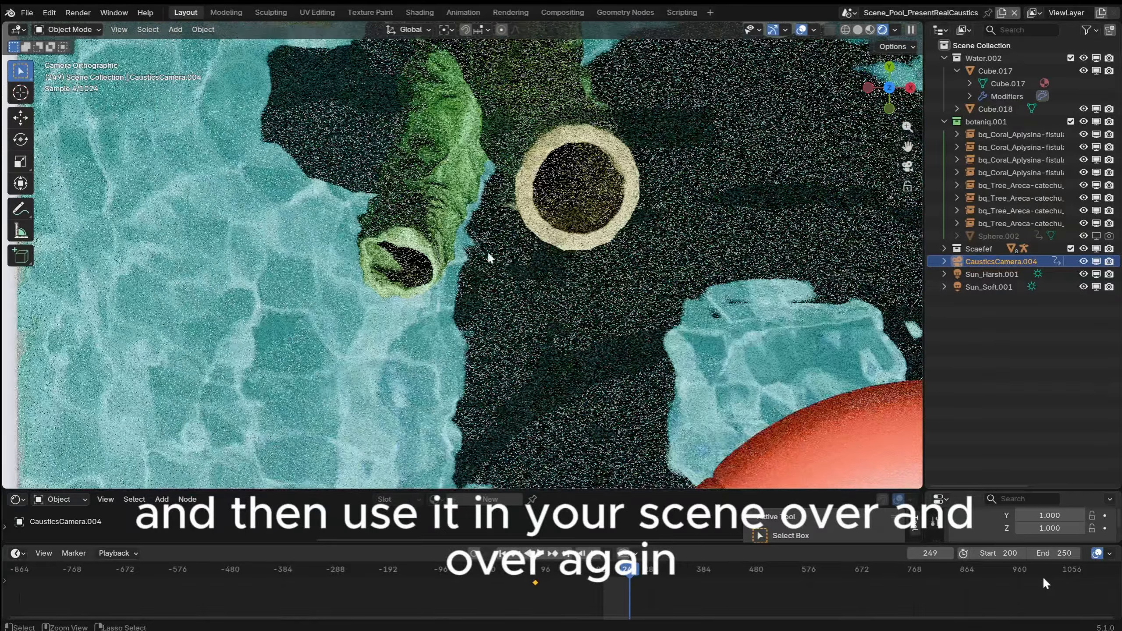
pyautogui.hotkey('ctrl', 'b')
pyautogui.moveTo(159, 72); pyautogui.dragTo(781, 488)
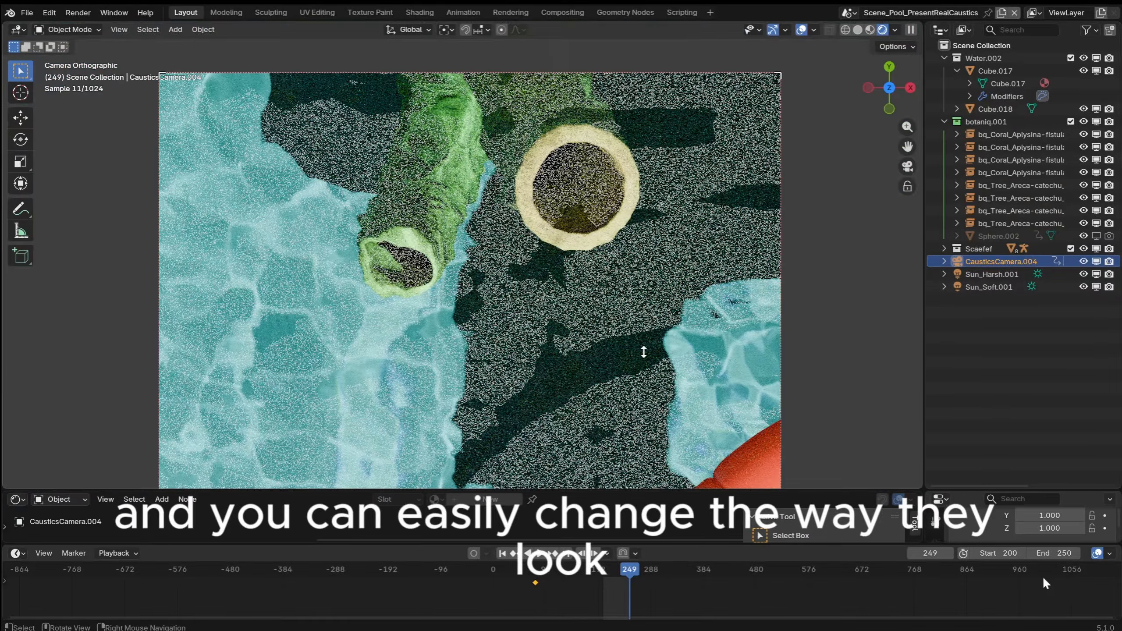
# Step: Select the Sun_Soft.001 light to bring up its shader nodes
pyautogui.click(987, 286)
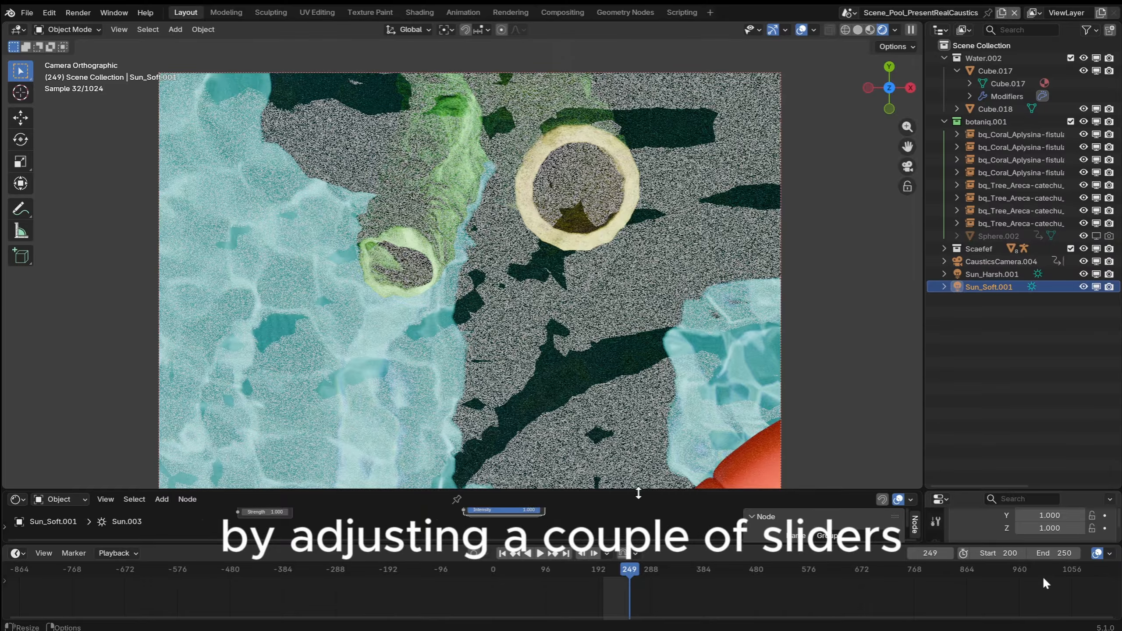